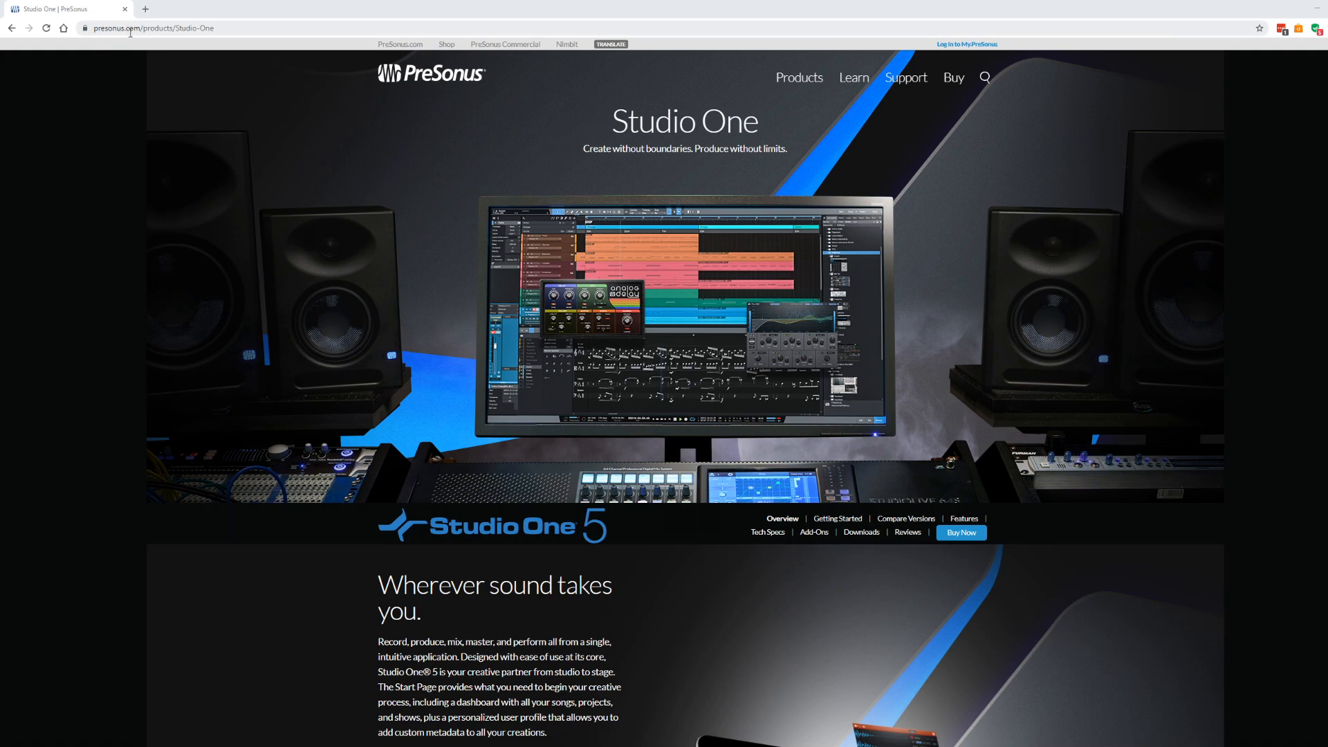
- Open the PreSonus Studio One shop in a new tab and scroll through the editions and prices
{"action": "left_click", "coordinate": [200, 25]}
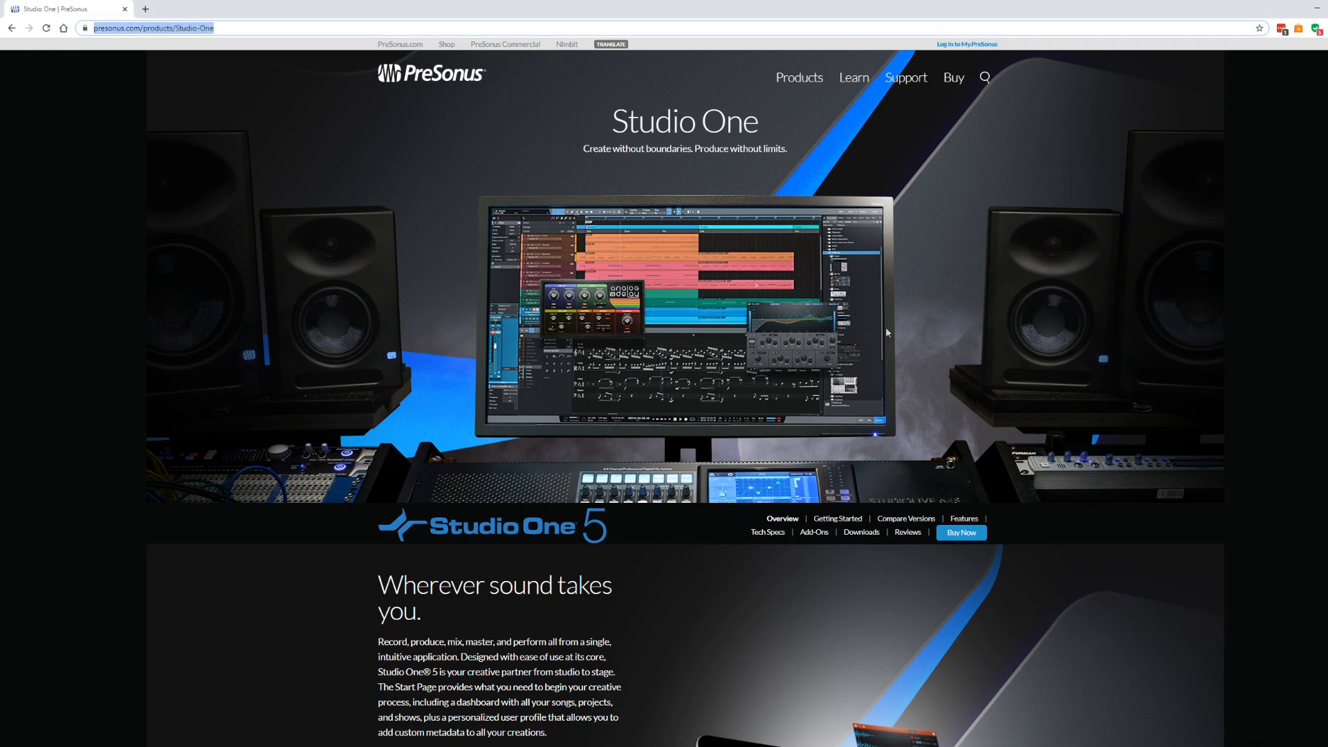
{"action": "left_click", "coordinate": [946, 537]}
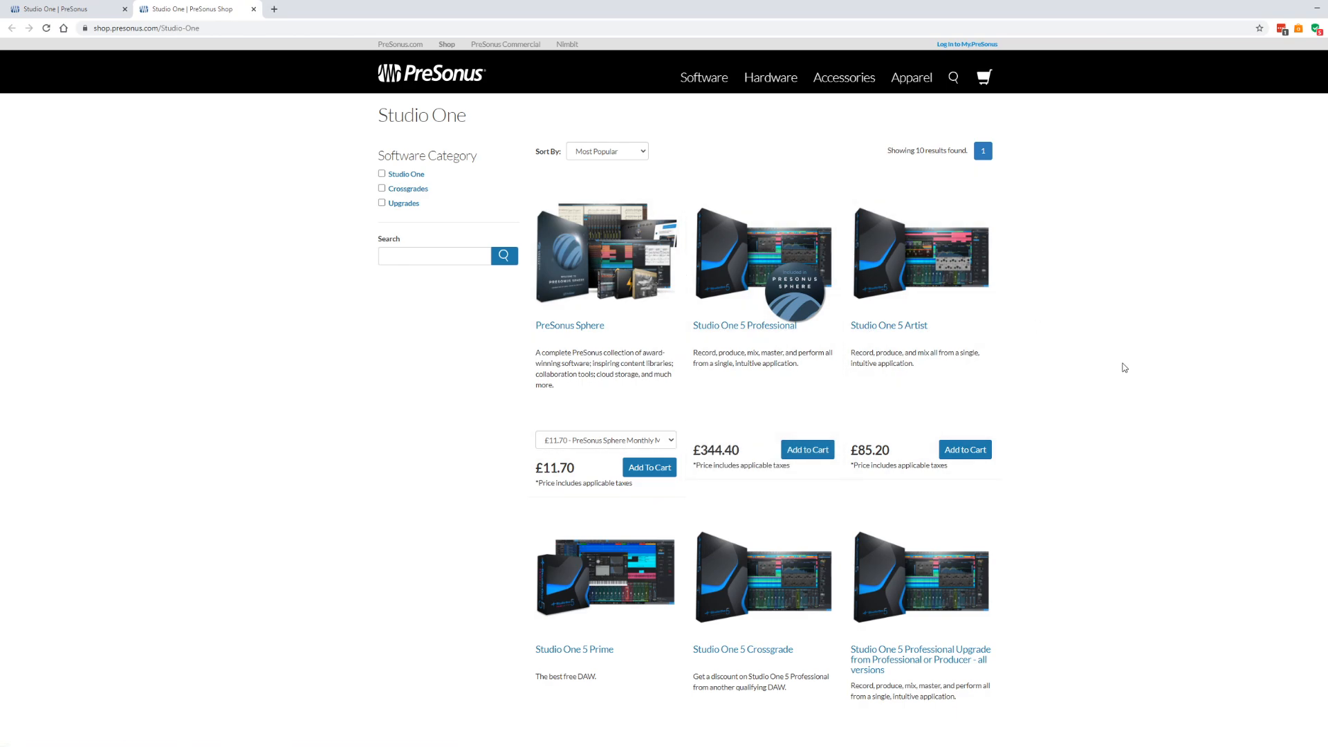
{"action": "scroll", "coordinate": [1139, 384], "scroll_direction": "down", "scroll_amount": 5}
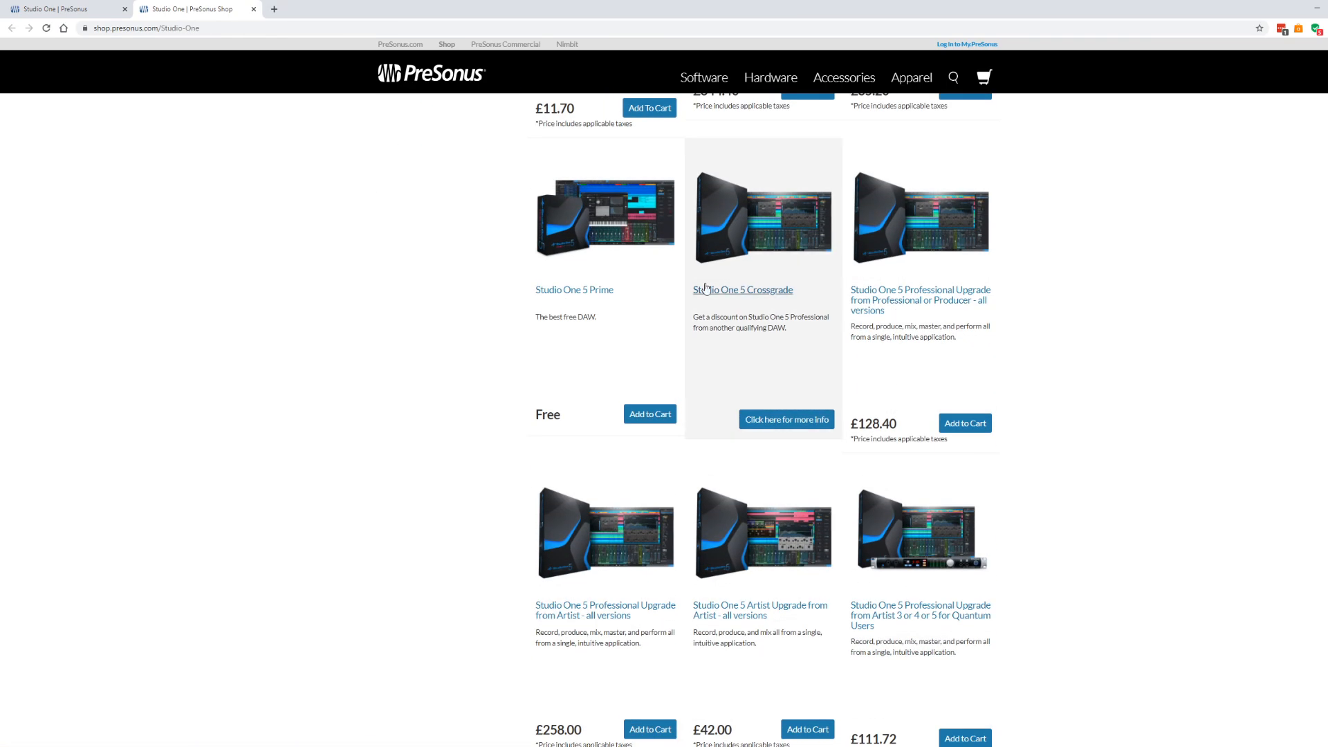
- Check the Studio One 5 Prime page's Free price and system requirements, then add it to the cart
{"action": "left_click", "coordinate": [597, 290]}
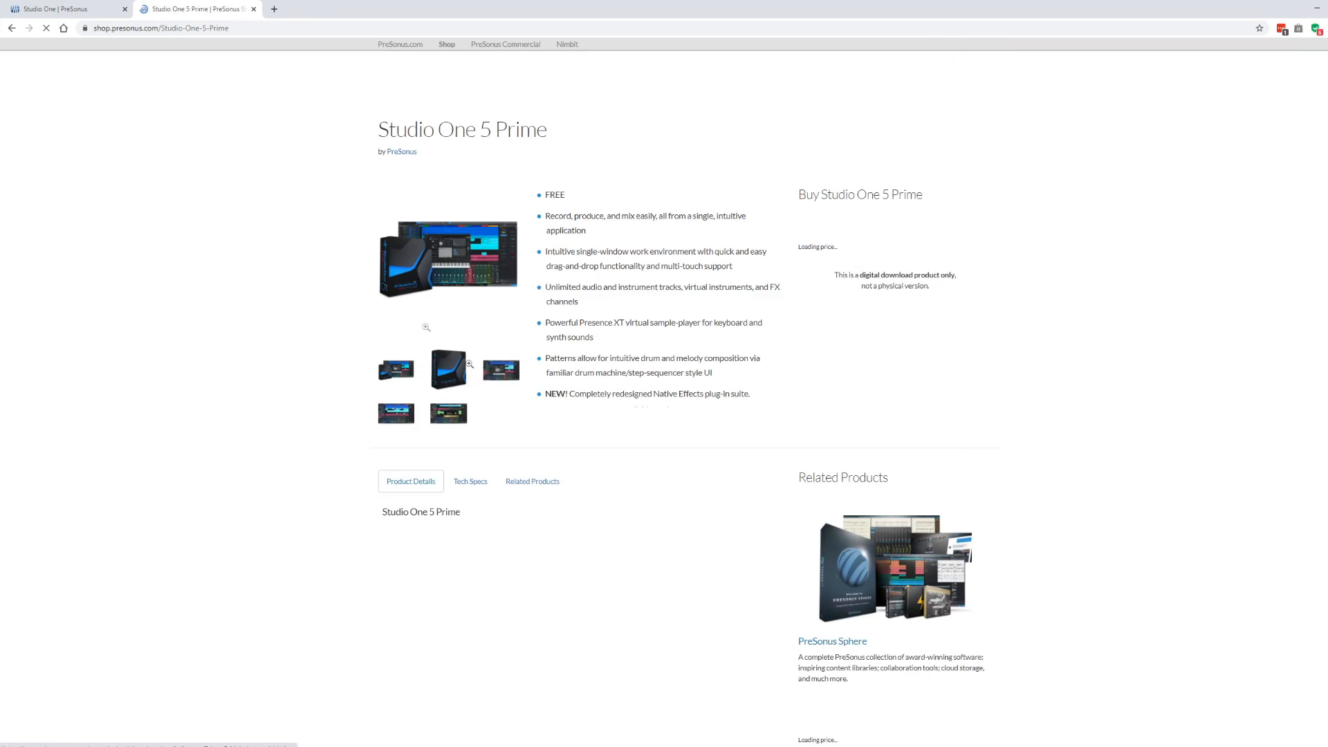
{"action": "double_click", "coordinate": [810, 244]}
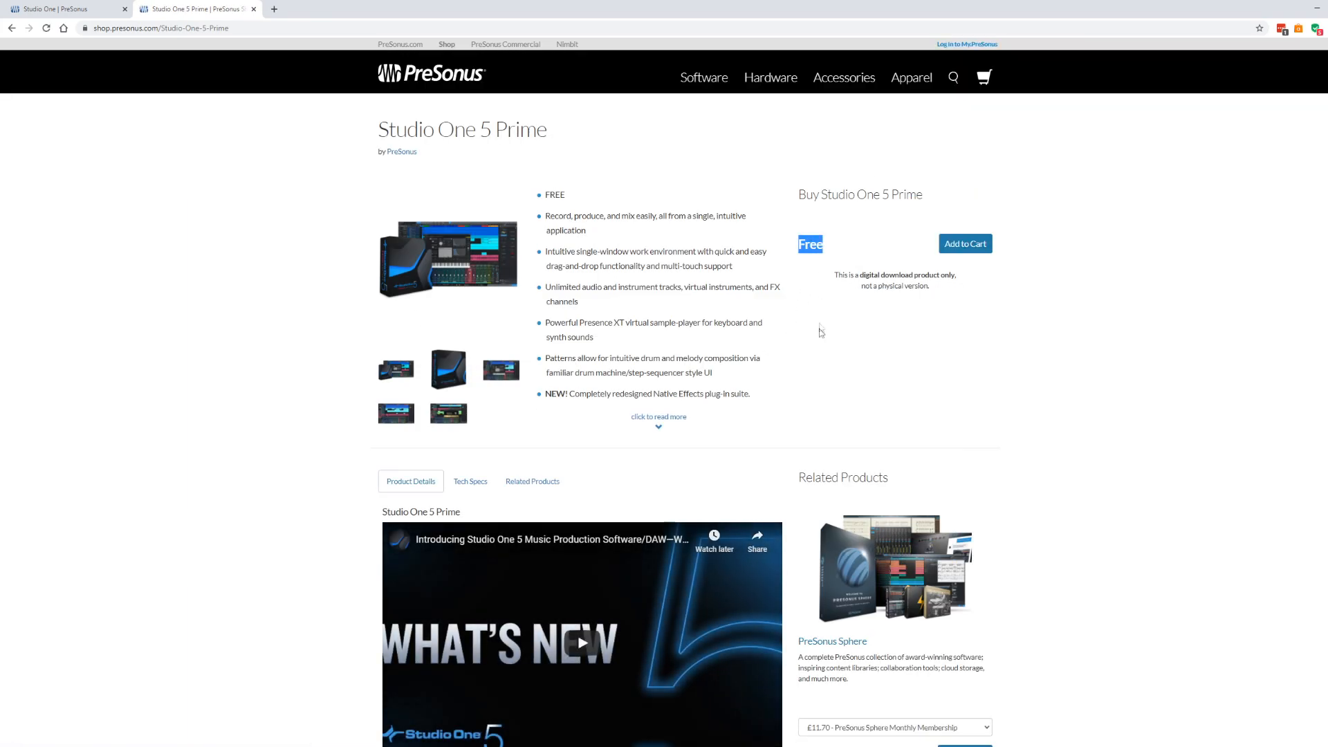
{"action": "left_click", "coordinate": [795, 383]}
{"action": "left_click", "coordinate": [471, 481]}
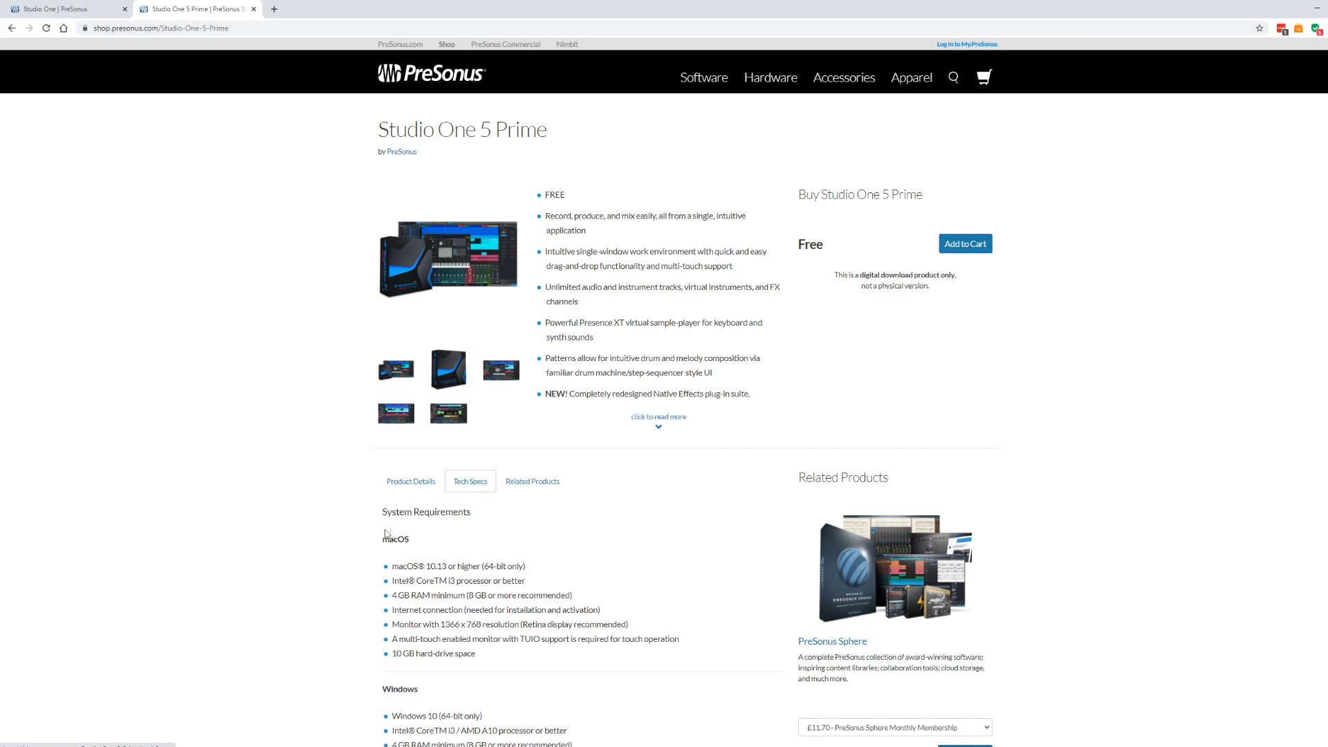
{"action": "scroll", "coordinate": [470, 480], "scroll_direction": "down", "scroll_amount": 3}
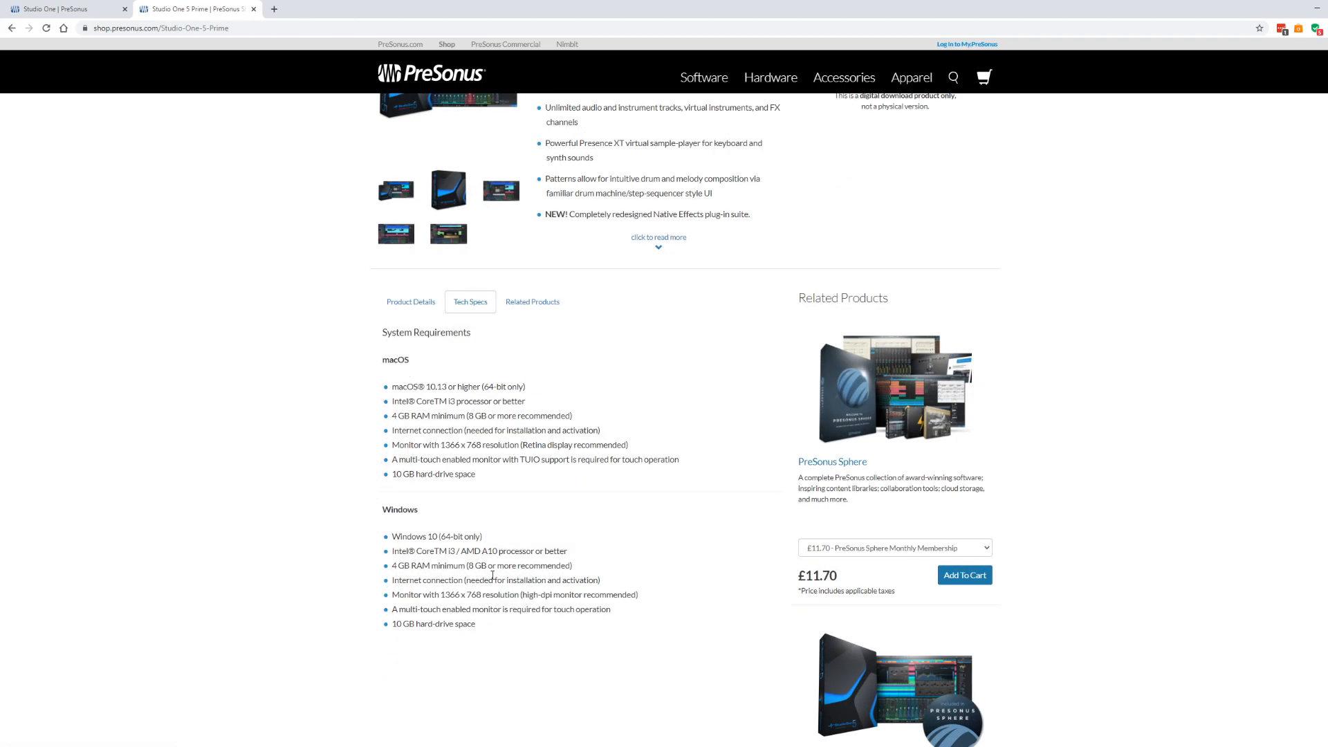
{"action": "scroll", "coordinate": [554, 544], "scroll_direction": "up", "scroll_amount": 3}
{"action": "left_click", "coordinate": [972, 246]}
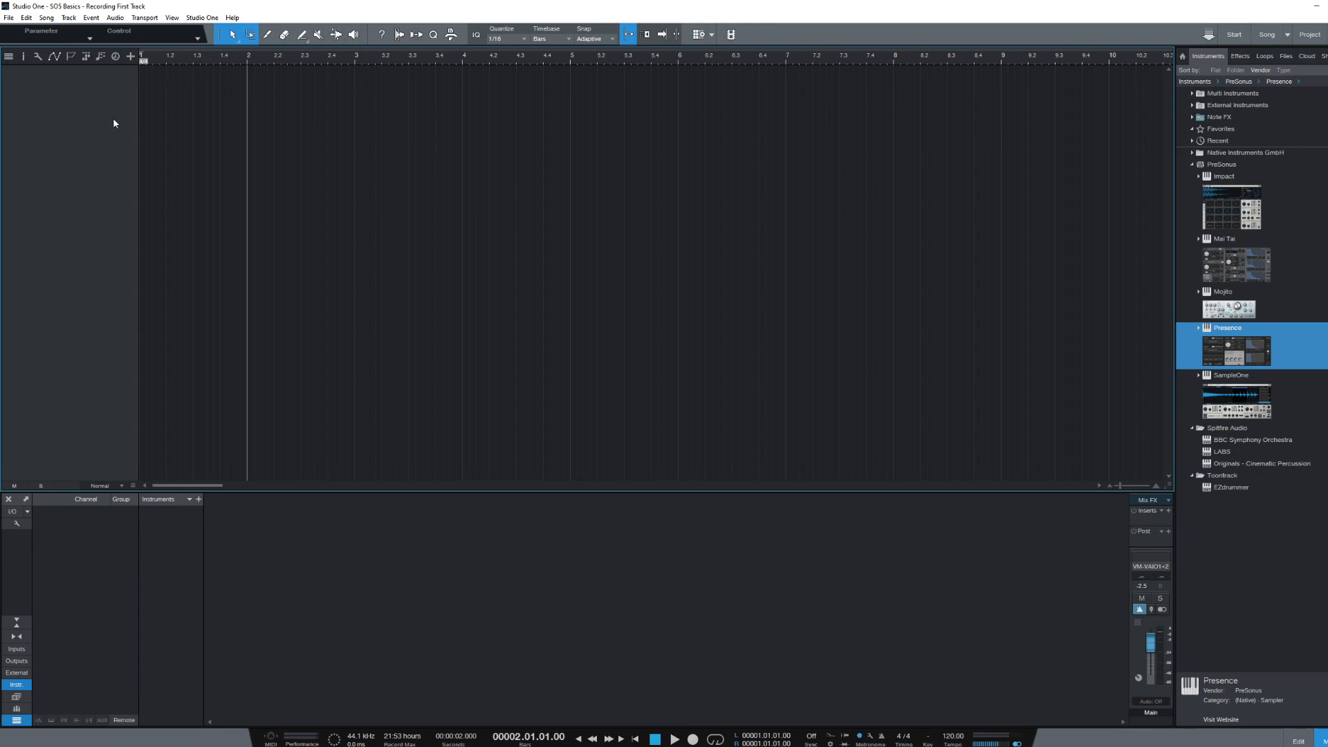
- Open the track setup from the toolbar and the track list's right-click menu, closing it both times
{"action": "left_click", "coordinate": [130, 56]}
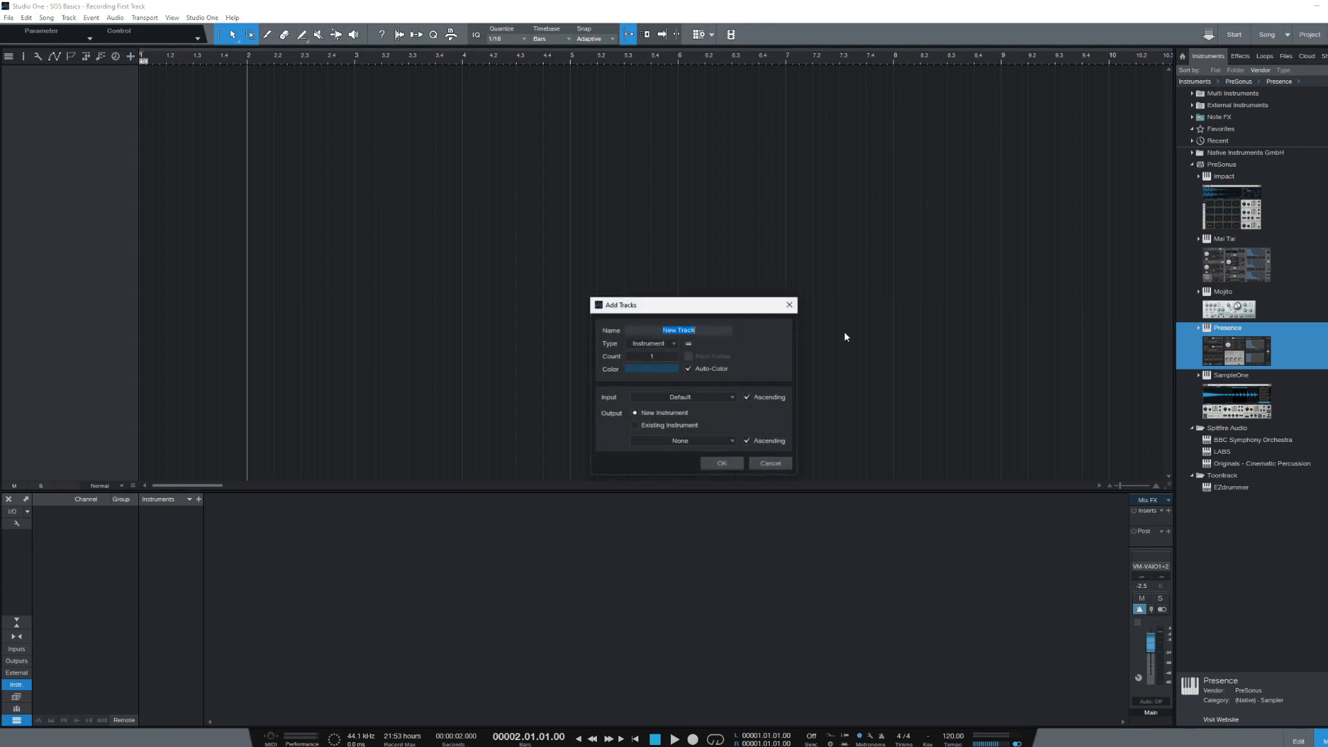
{"action": "left_click", "coordinate": [770, 463]}
{"action": "right_click", "coordinate": [101, 165]}
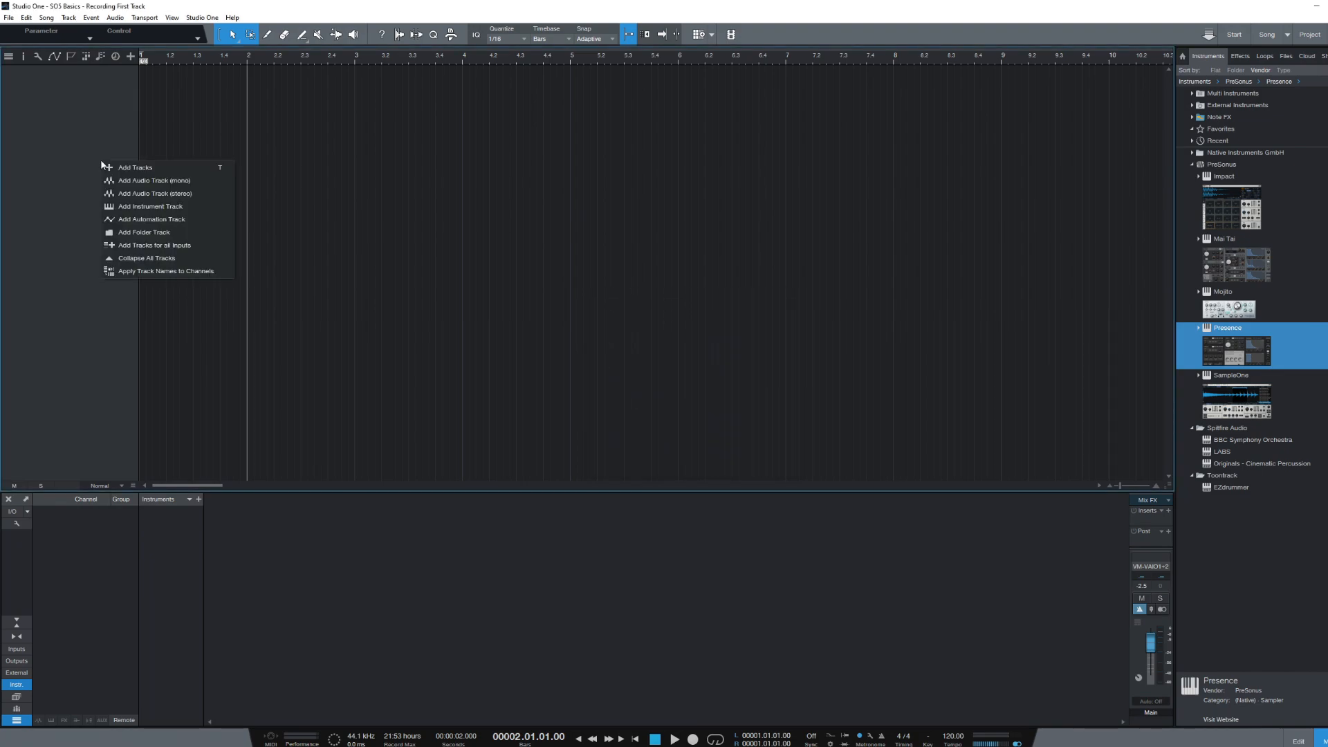
{"action": "left_click", "coordinate": [128, 168]}
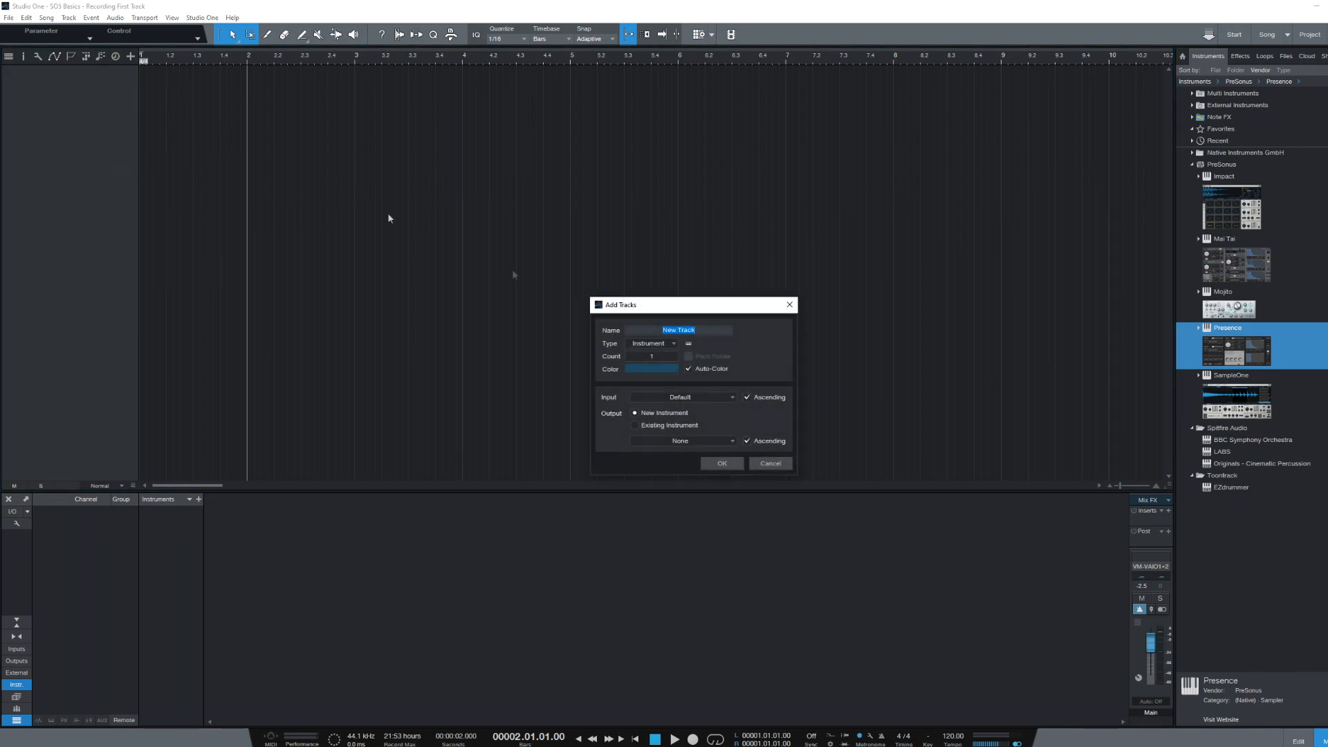
{"action": "left_click", "coordinate": [765, 460]}
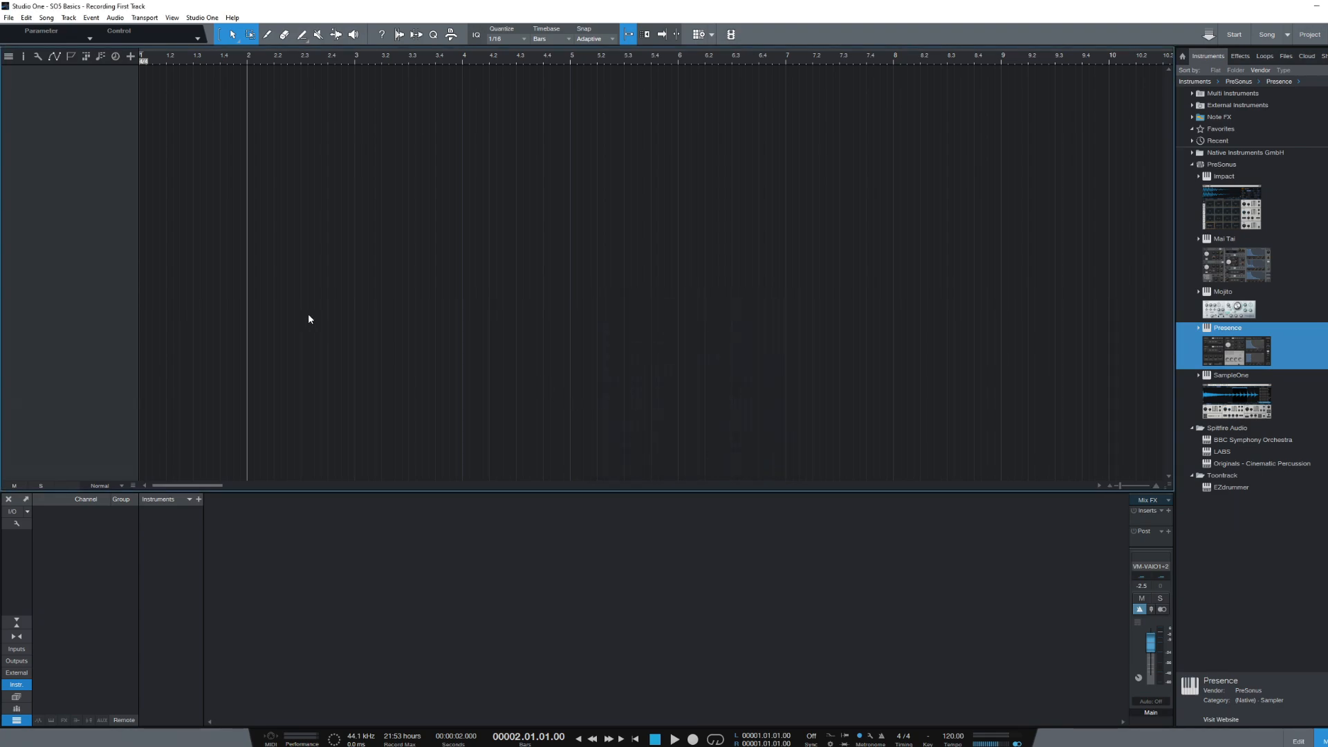
- Add one Instrument track named New Track with the T shortcut
{"action": "key", "text": "t"}
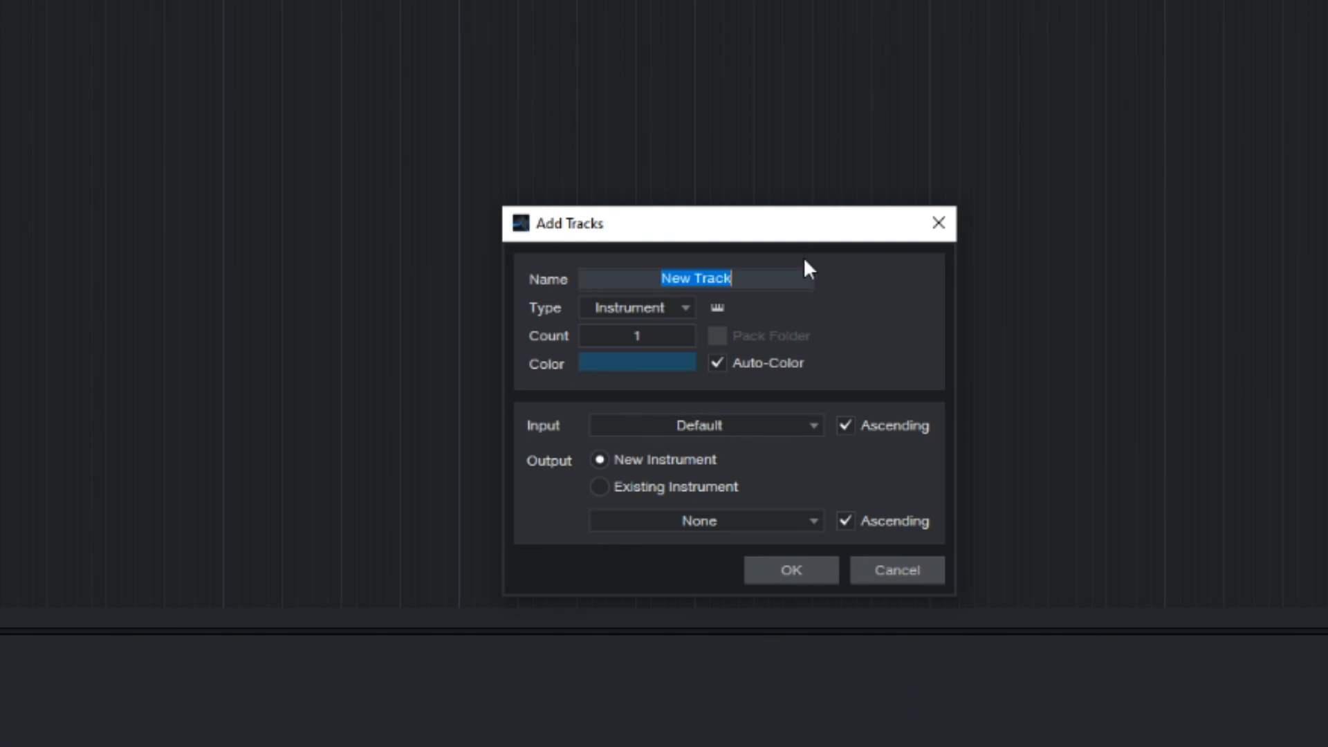
{"action": "left_click", "coordinate": [758, 278]}
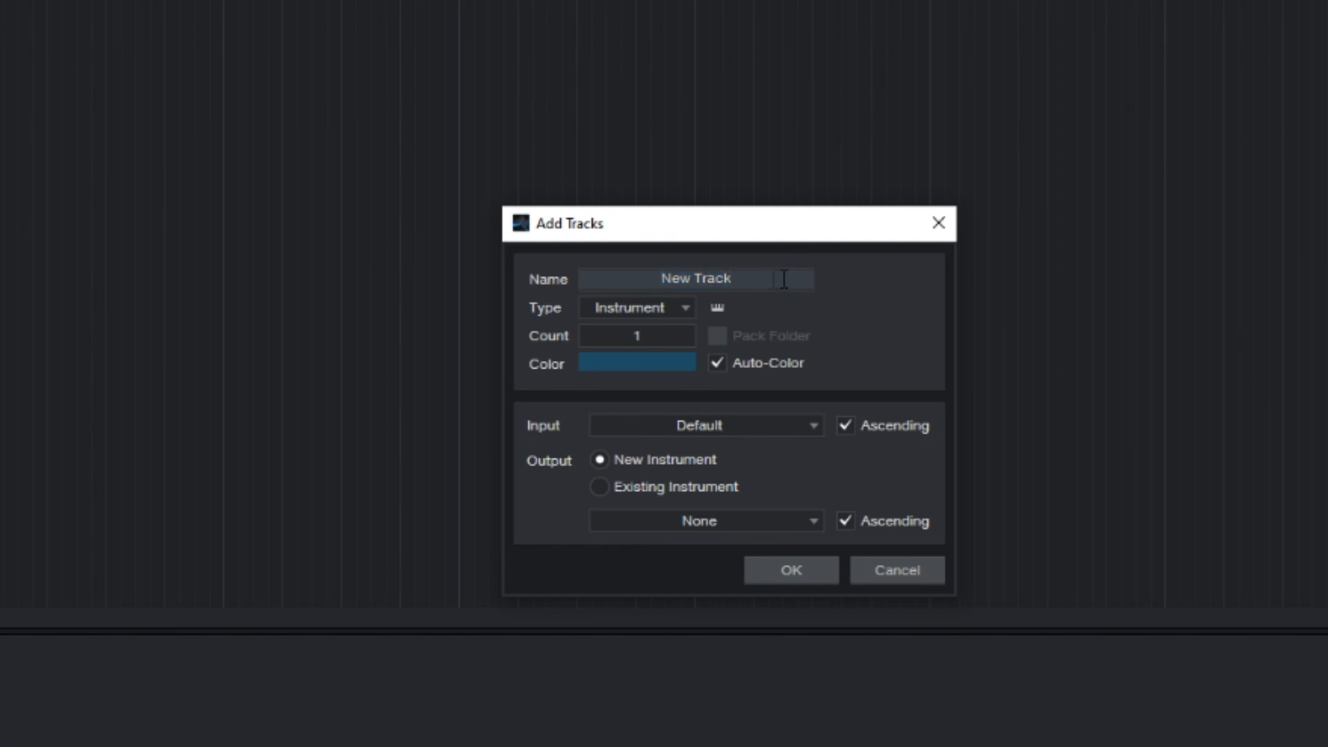
{"action": "key", "text": "ctrl+a"}
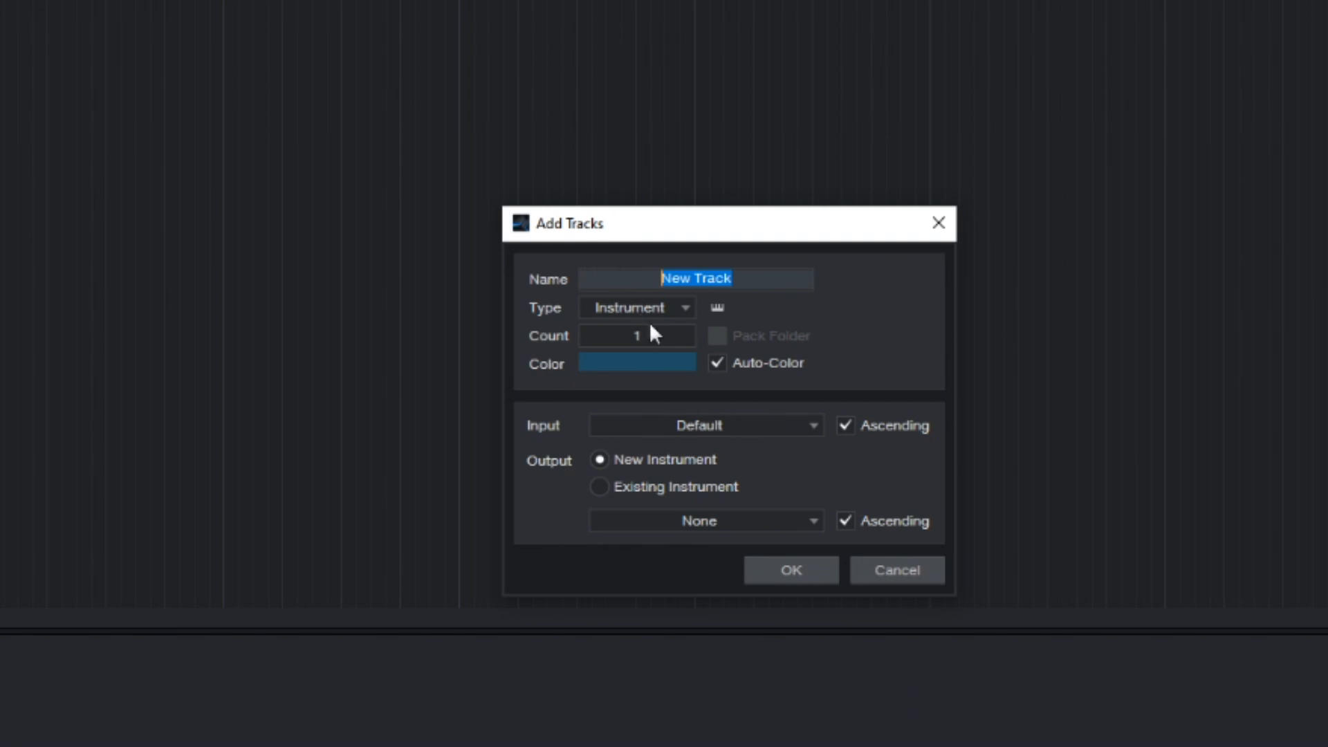
{"action": "left_click", "coordinate": [684, 310]}
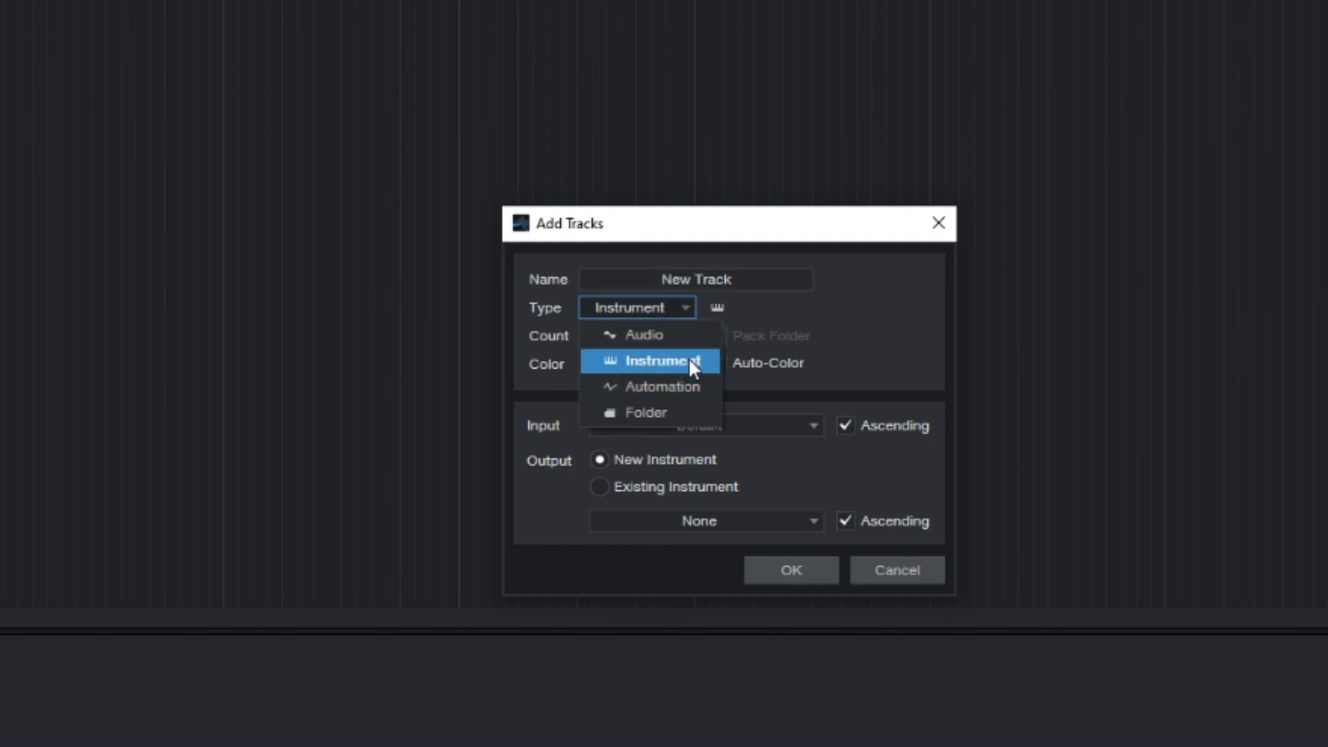
{"action": "left_click", "coordinate": [641, 363]}
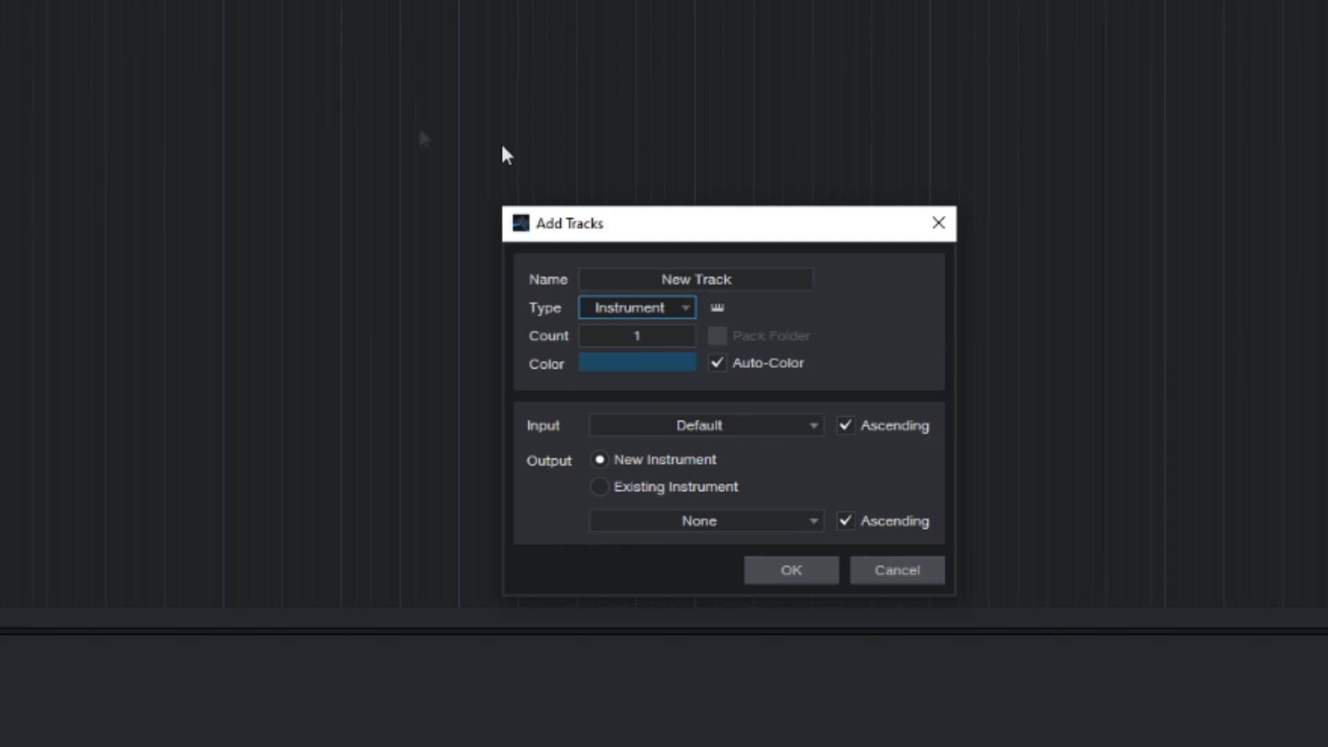
{"action": "left_click", "coordinate": [653, 336]}
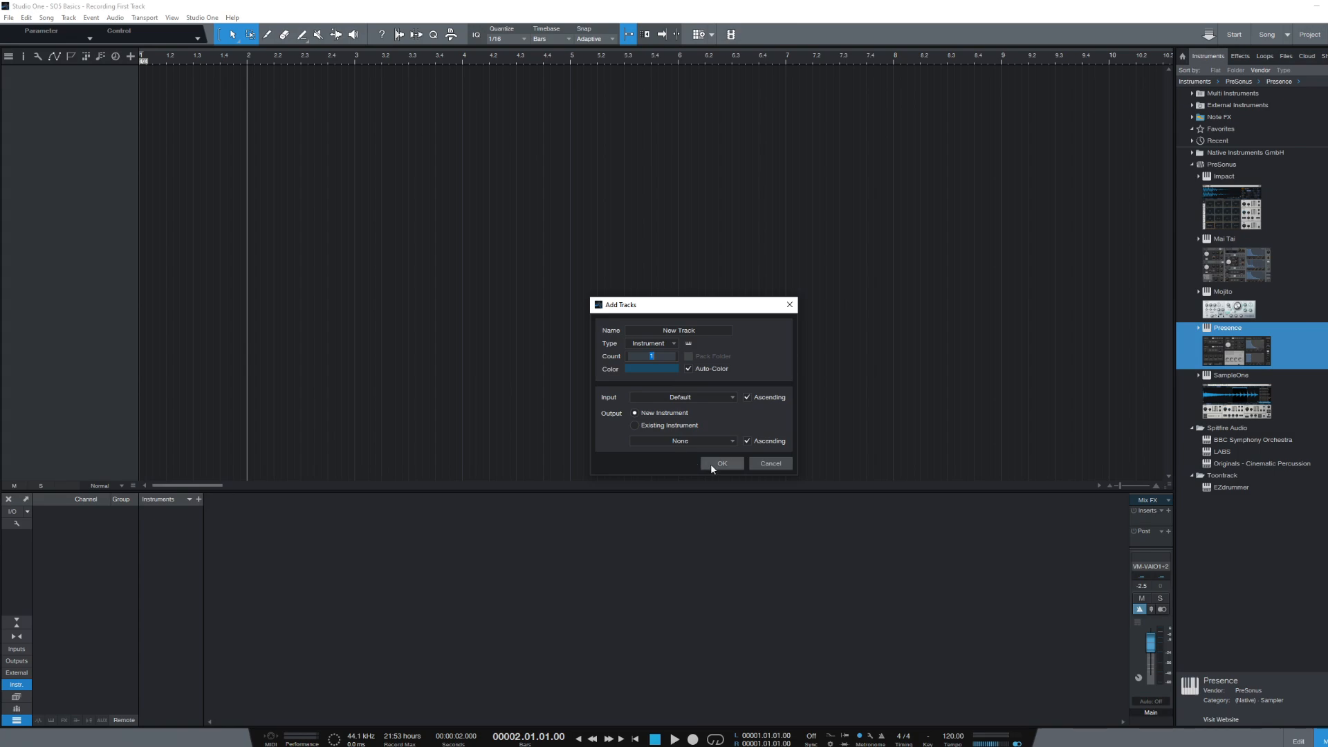
{"action": "left_click", "coordinate": [712, 468]}
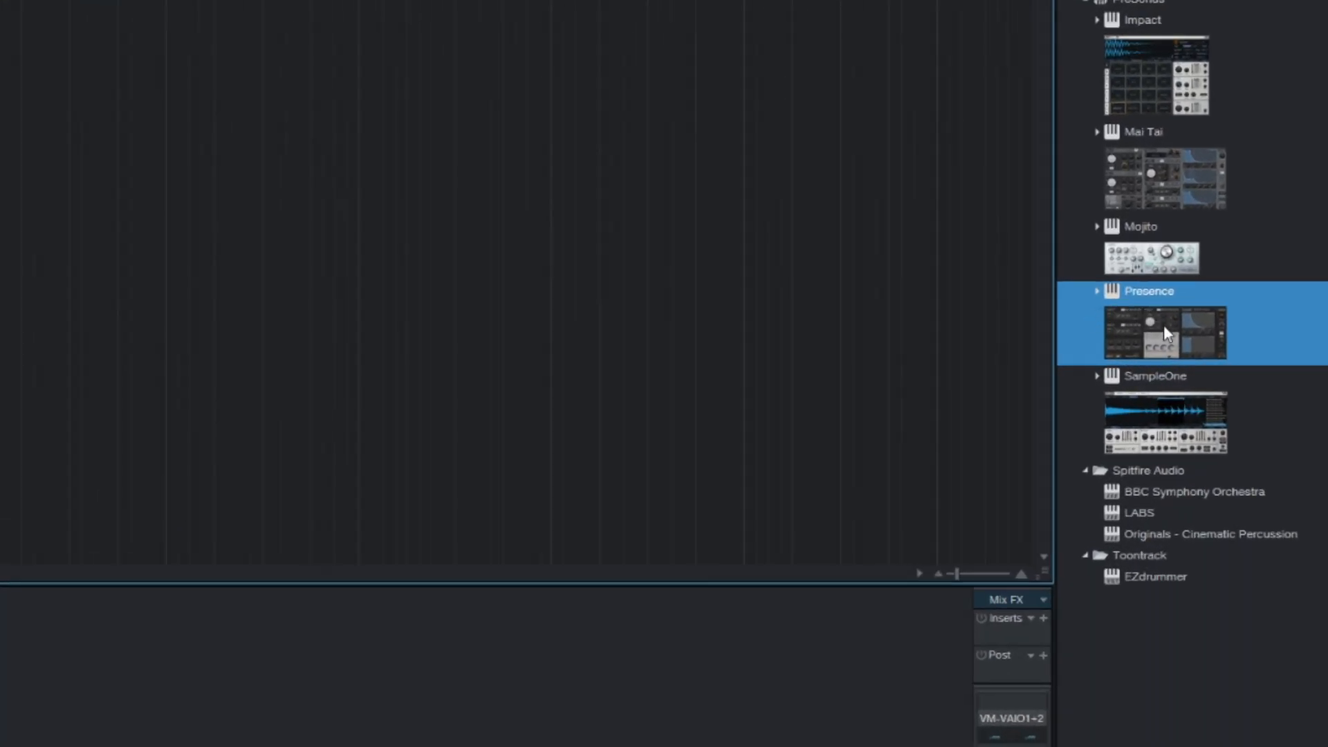
- Drag Presence from the Instruments browser onto New Track, opening its editor
{"action": "left_click_drag", "start_coordinate": [1157, 339], "coordinate": [0, 0]}
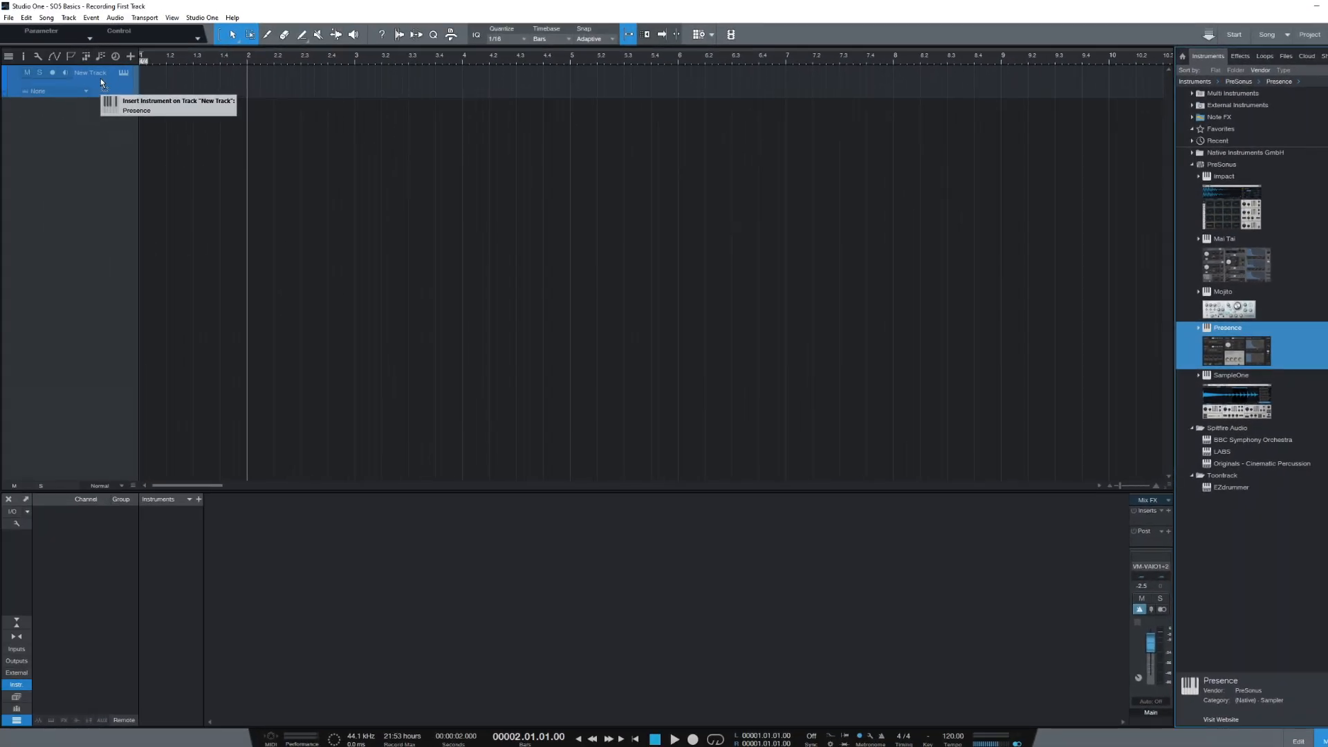
{"action": "left_click_drag", "start_coordinate": [101, 77], "coordinate": [101, 77]}
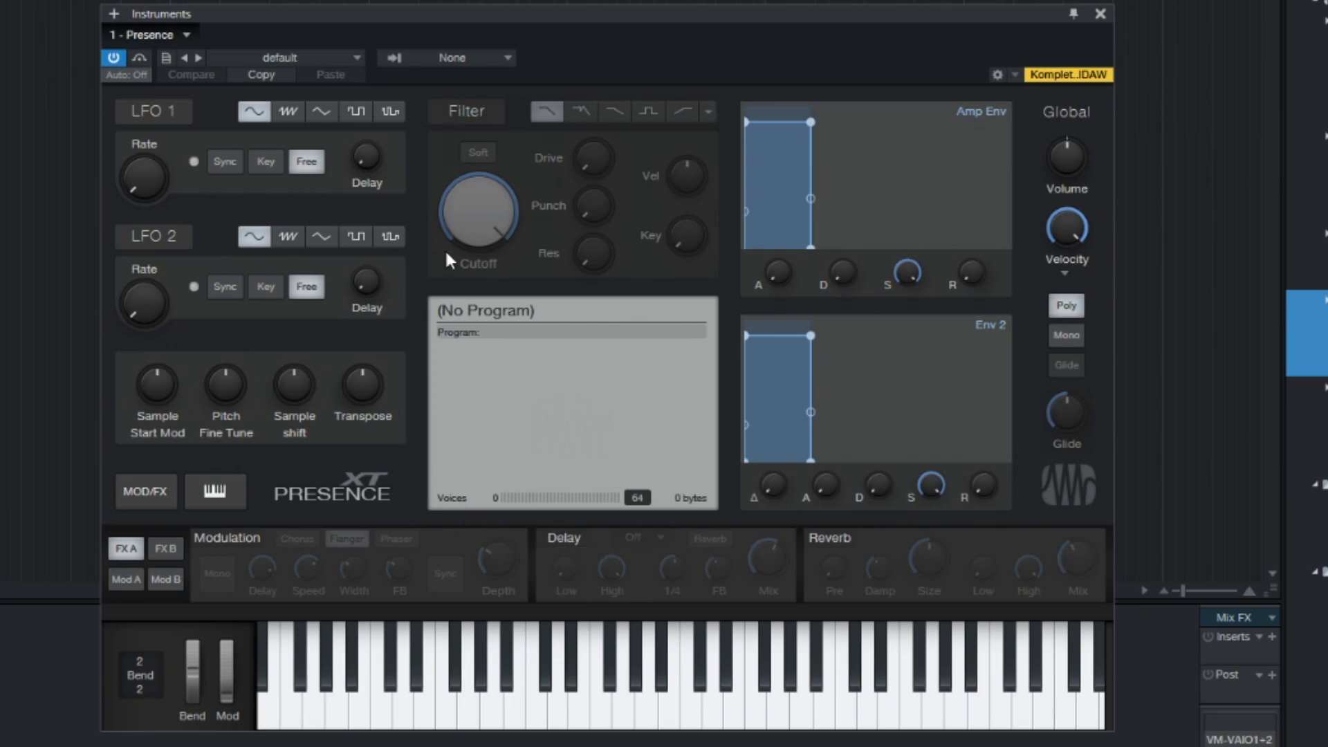
- Load the Piano > Acoustic Piano - Full preset in Presence and close the preset list
{"action": "left_click", "coordinate": [358, 58]}
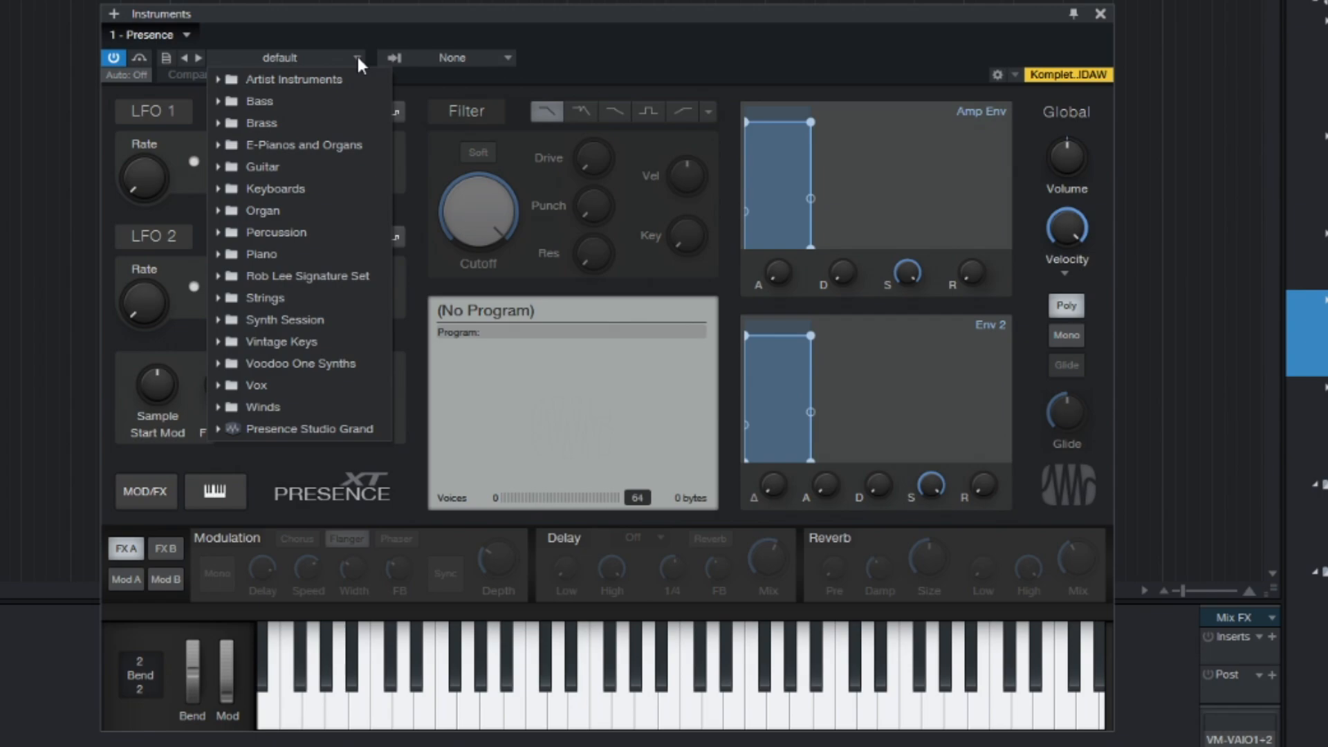
{"action": "left_click", "coordinate": [217, 255]}
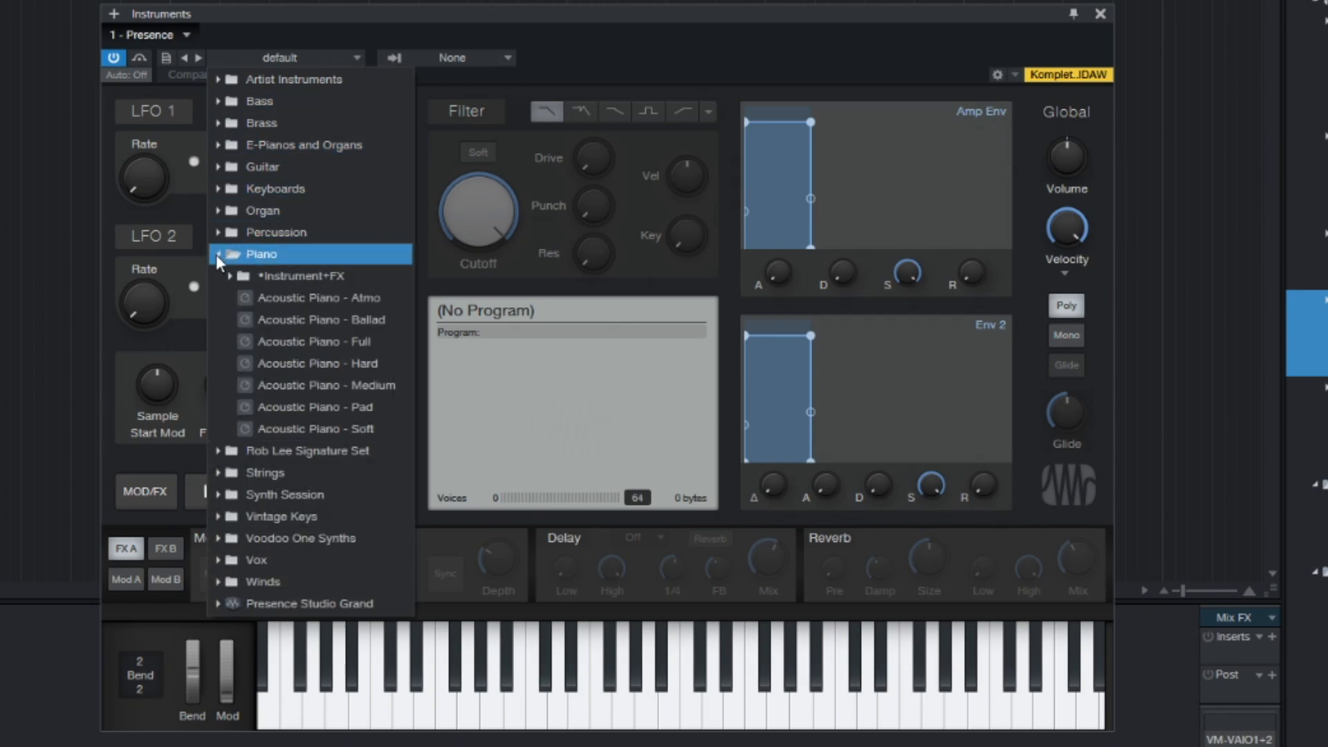
{"action": "left_click", "coordinate": [311, 339]}
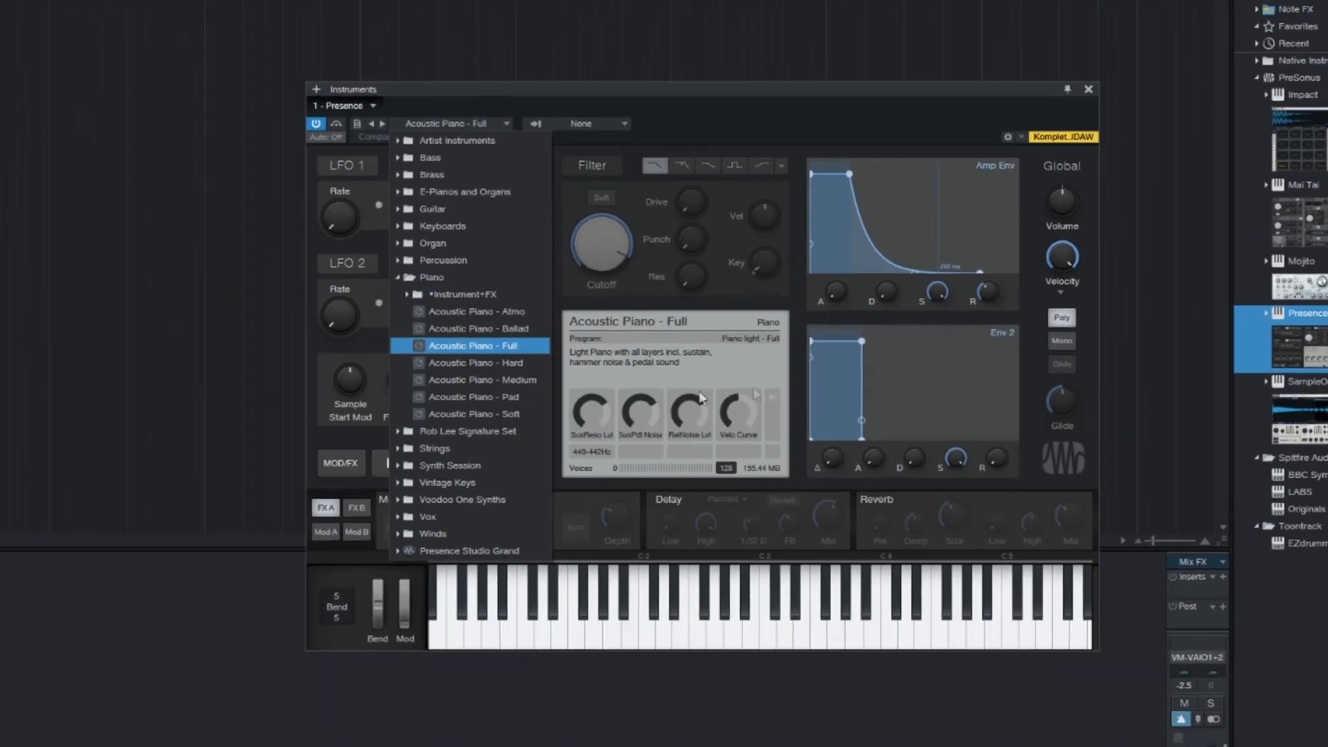
{"action": "left_click", "coordinate": [898, 109]}
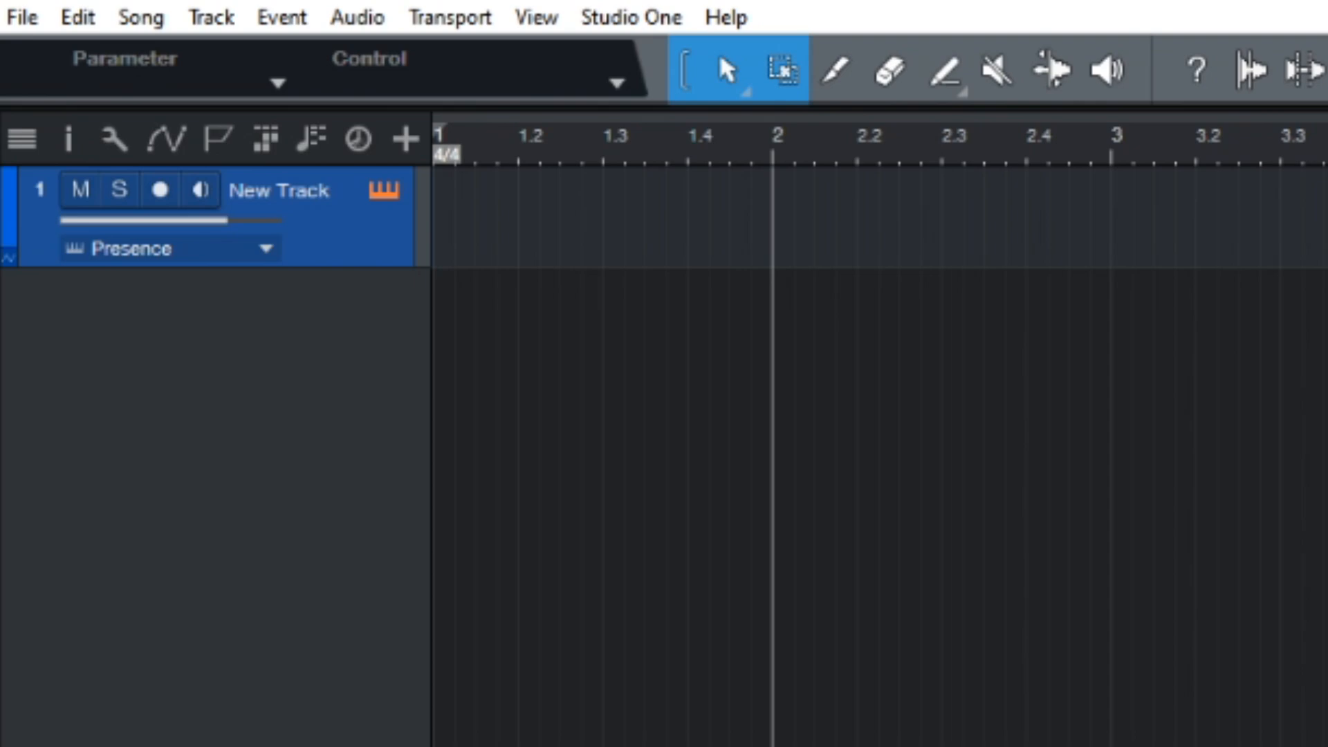
- Turn on monitoring for New Track, start a count-in recording, then stop it with Space
{"action": "left_click", "coordinate": [202, 194]}
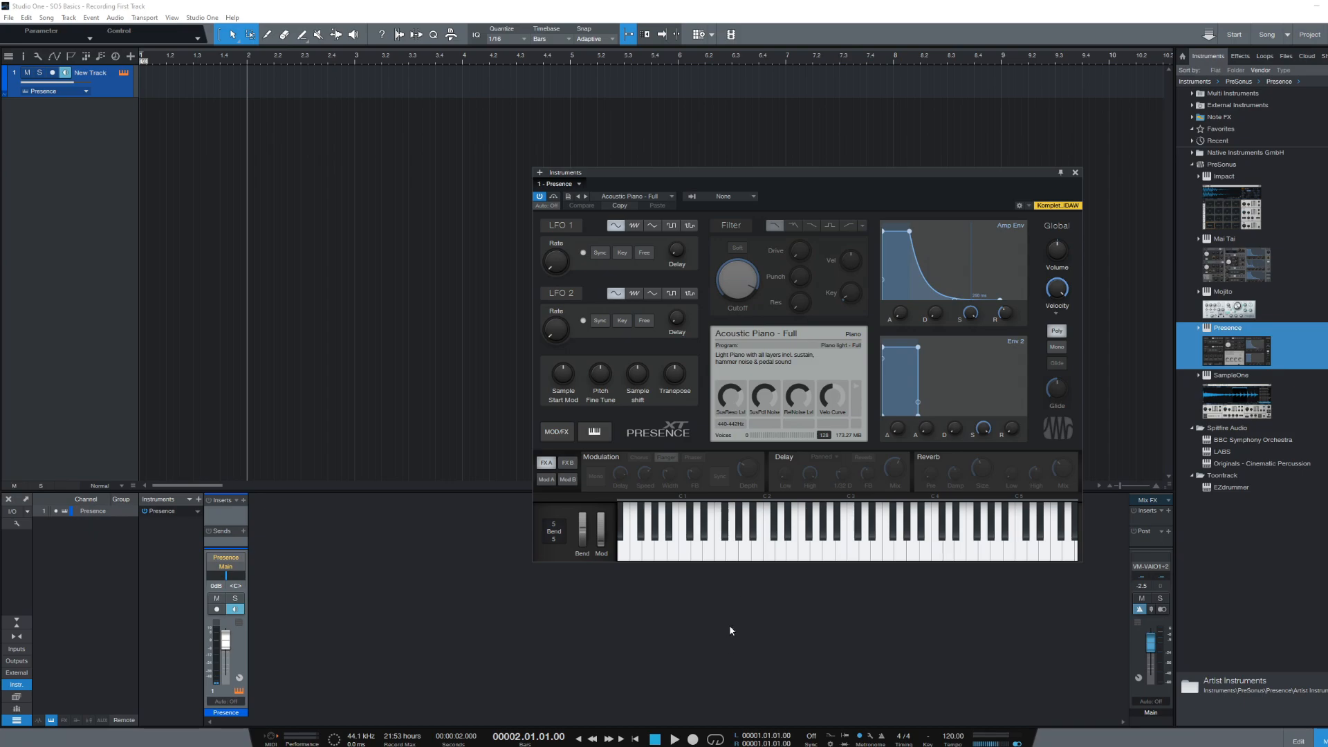
{"action": "left_click", "coordinate": [694, 740]}
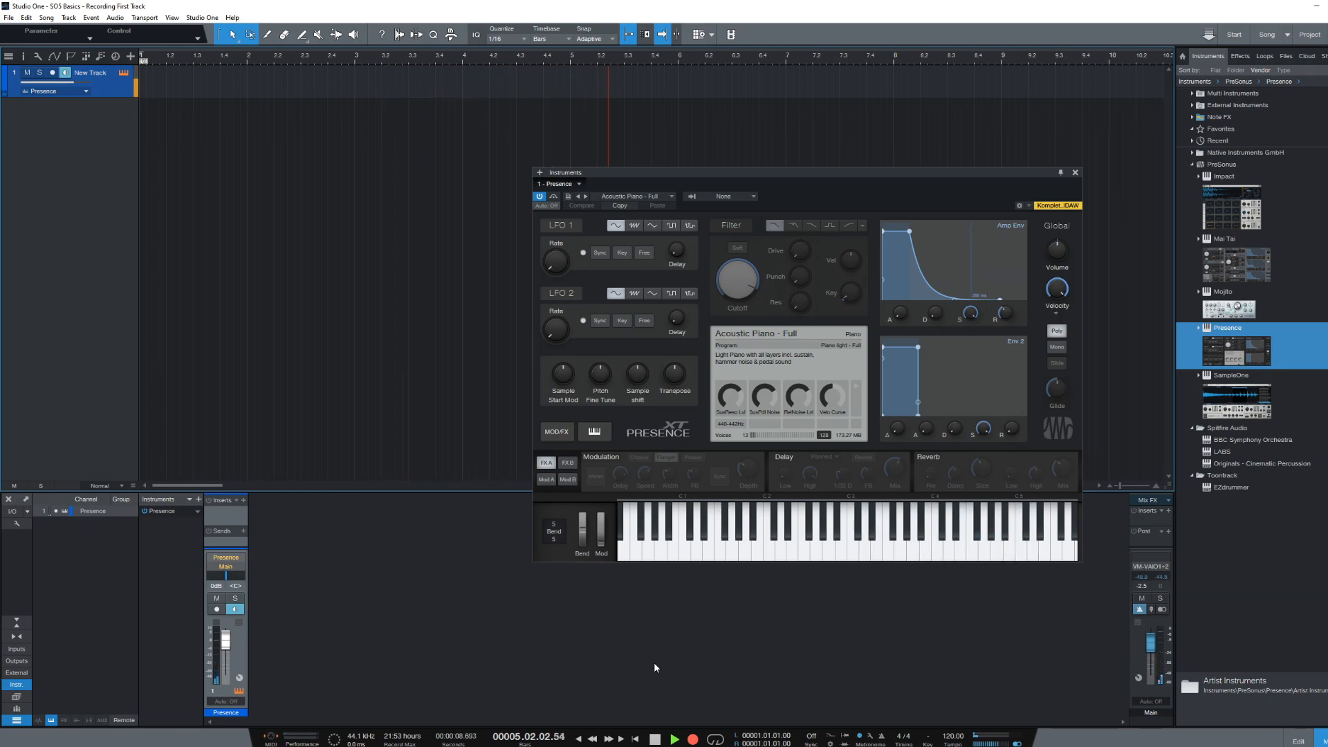
{"action": "key", "text": "space"}
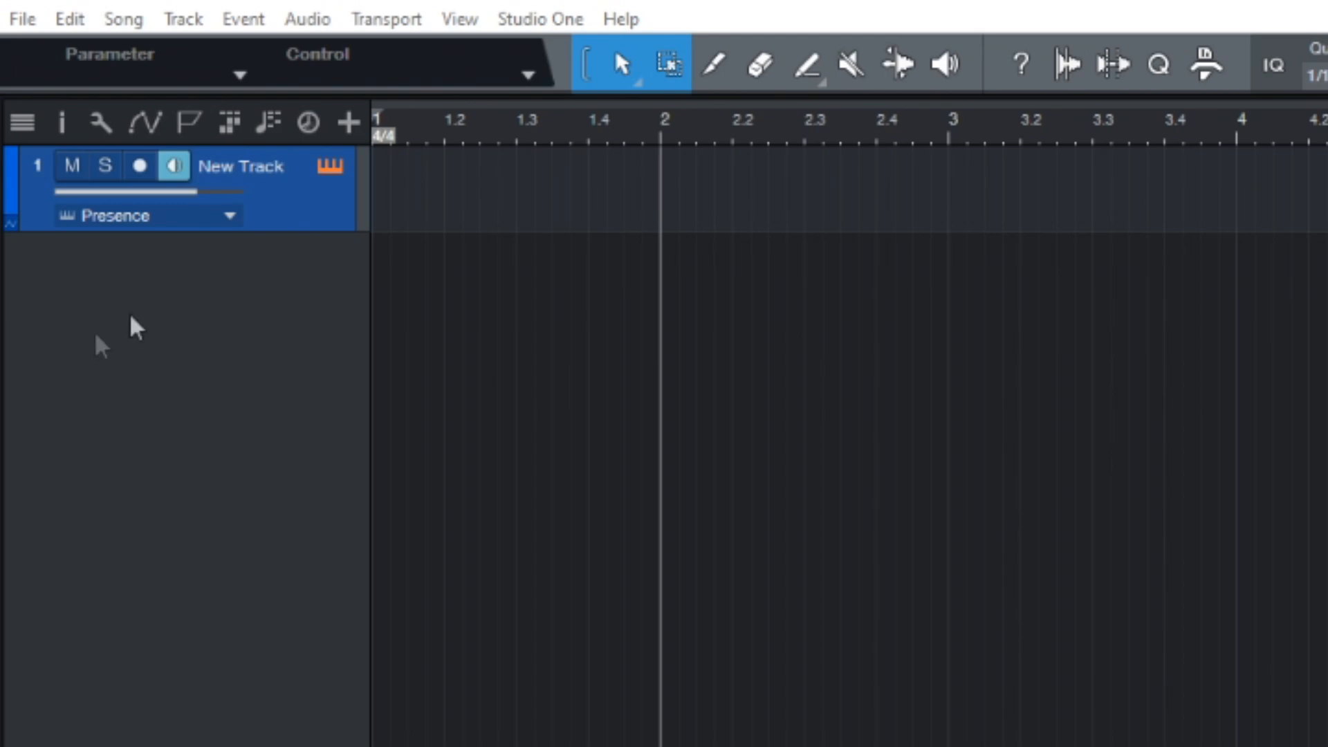
- Arm New Track and record the piano part from bar 2 to about bar 9
{"action": "left_click", "coordinate": [139, 168]}
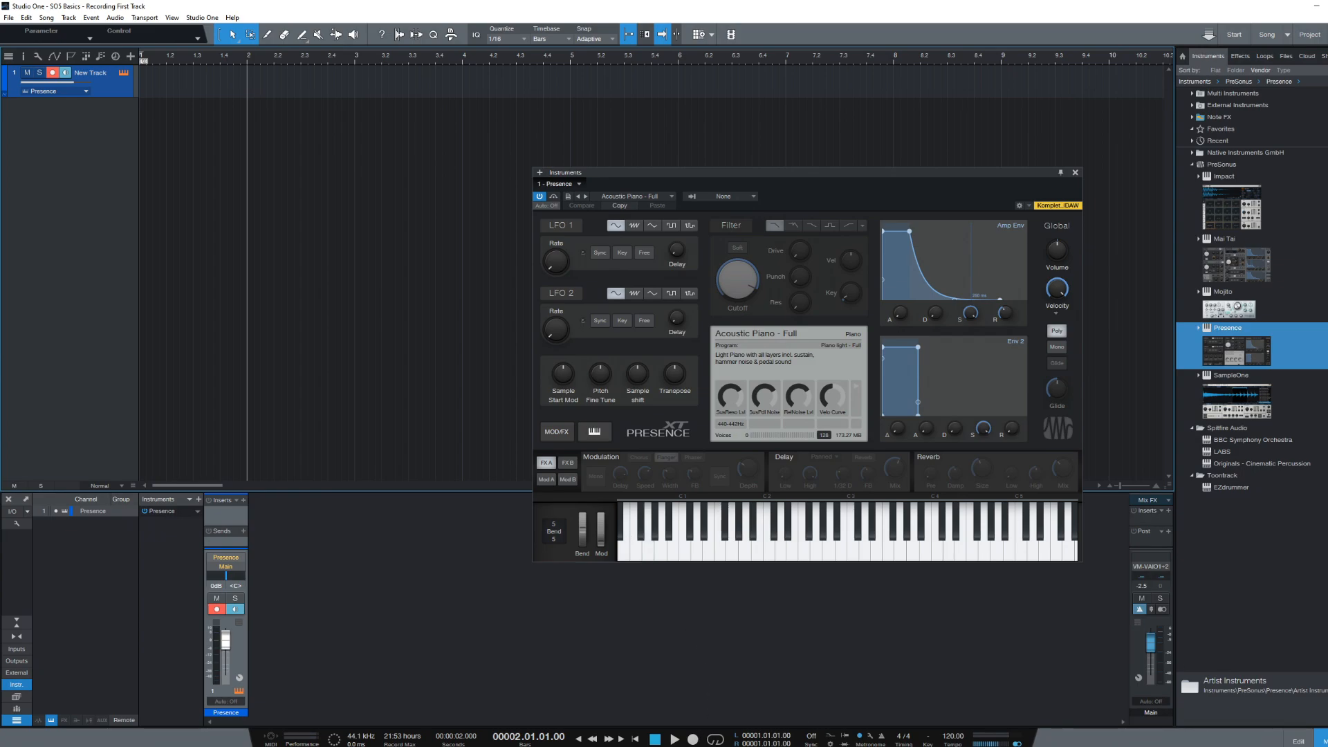
{"action": "left_click", "coordinate": [693, 739]}
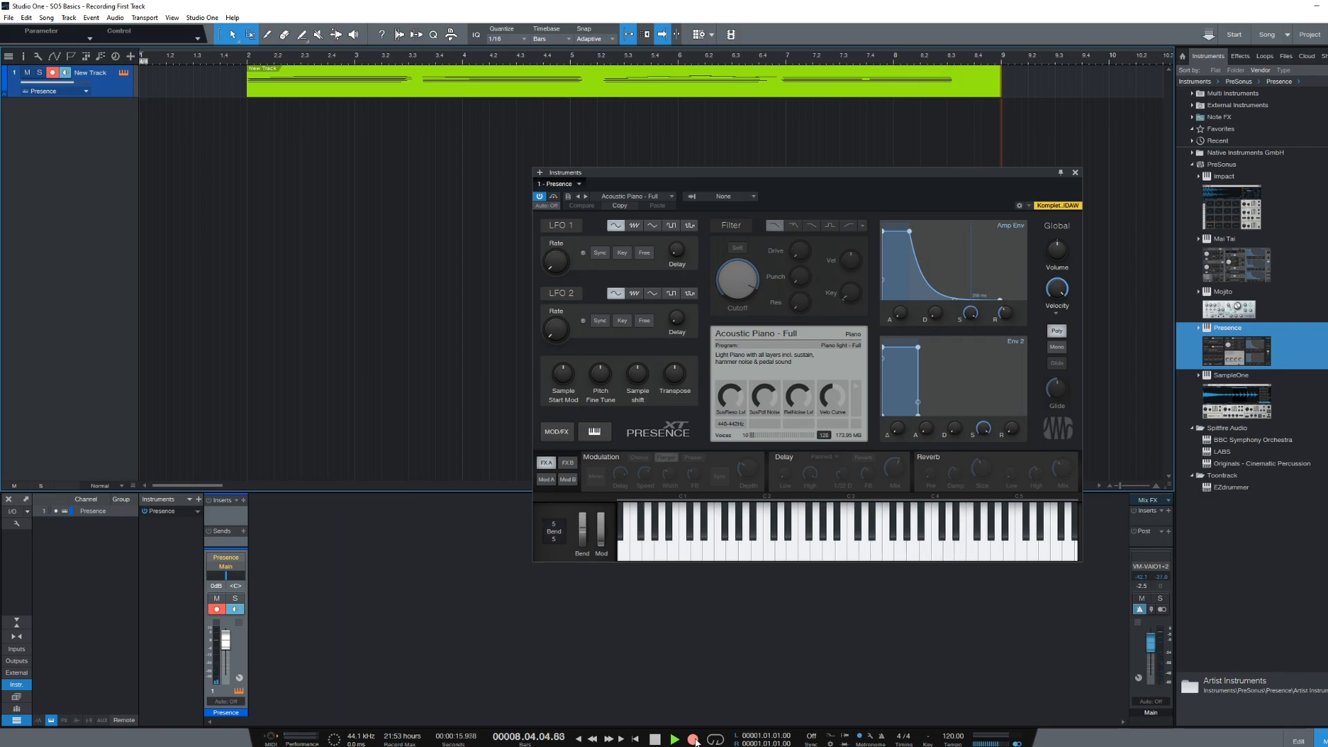
{"action": "key", "text": "space"}
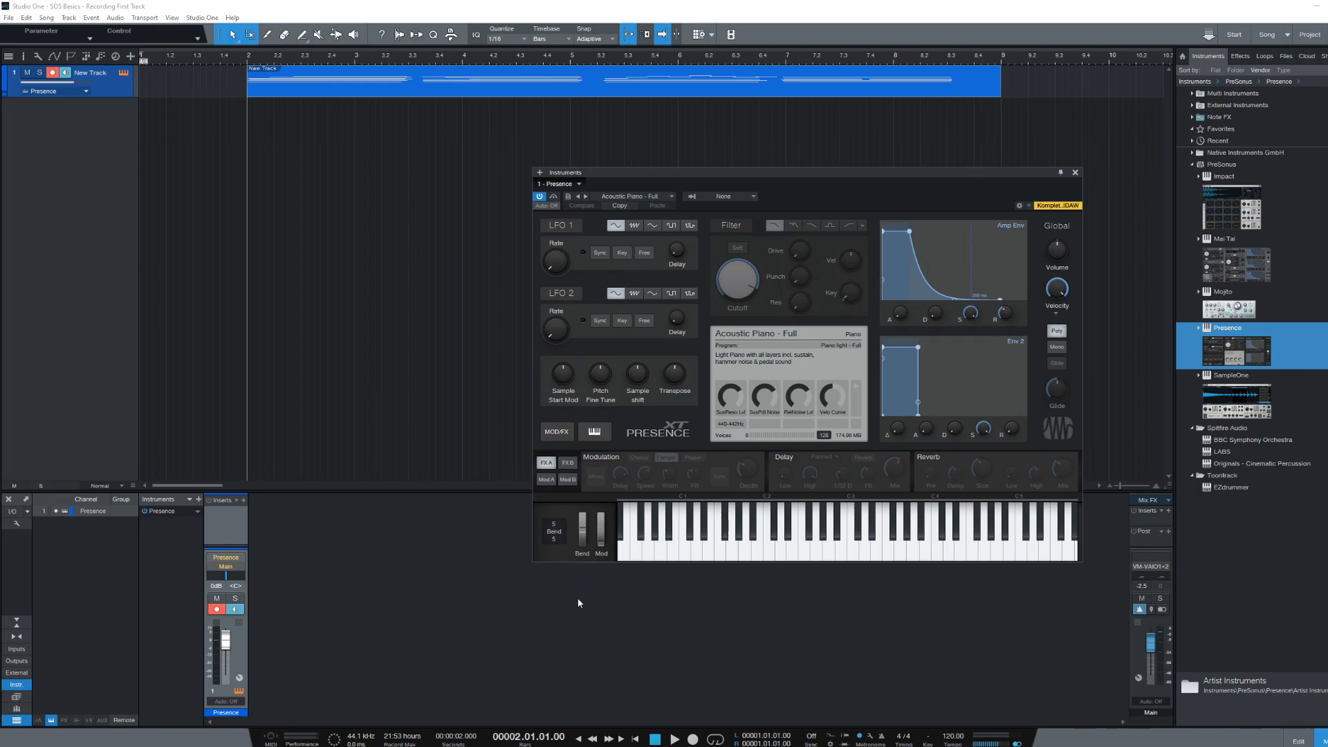
{"action": "double_click", "coordinate": [267, 92]}
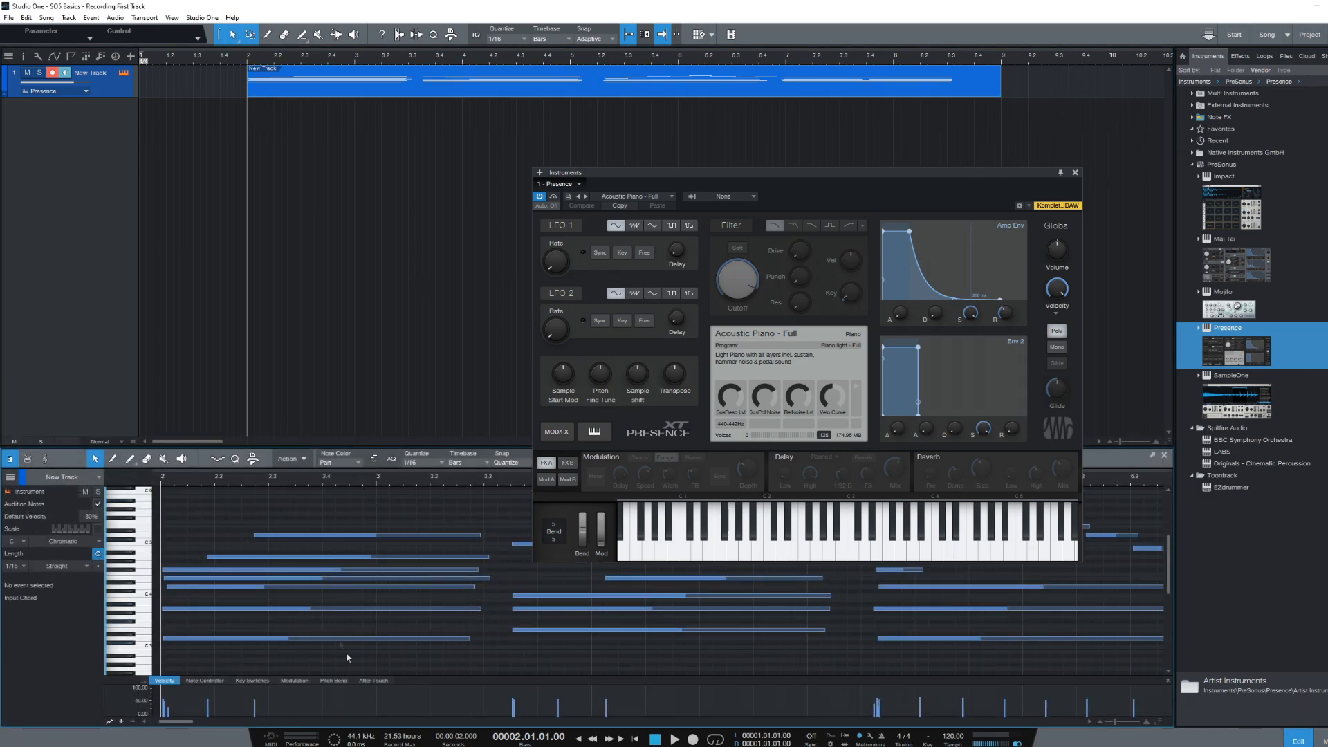
{"action": "mouse_move", "coordinate": [172, 722]}
{"action": "left_mouse_down"}
{"action": "mouse_move", "coordinate": [206, 729]}
{"action": "mouse_move", "coordinate": [175, 727]}
{"action": "left_mouse_up"}
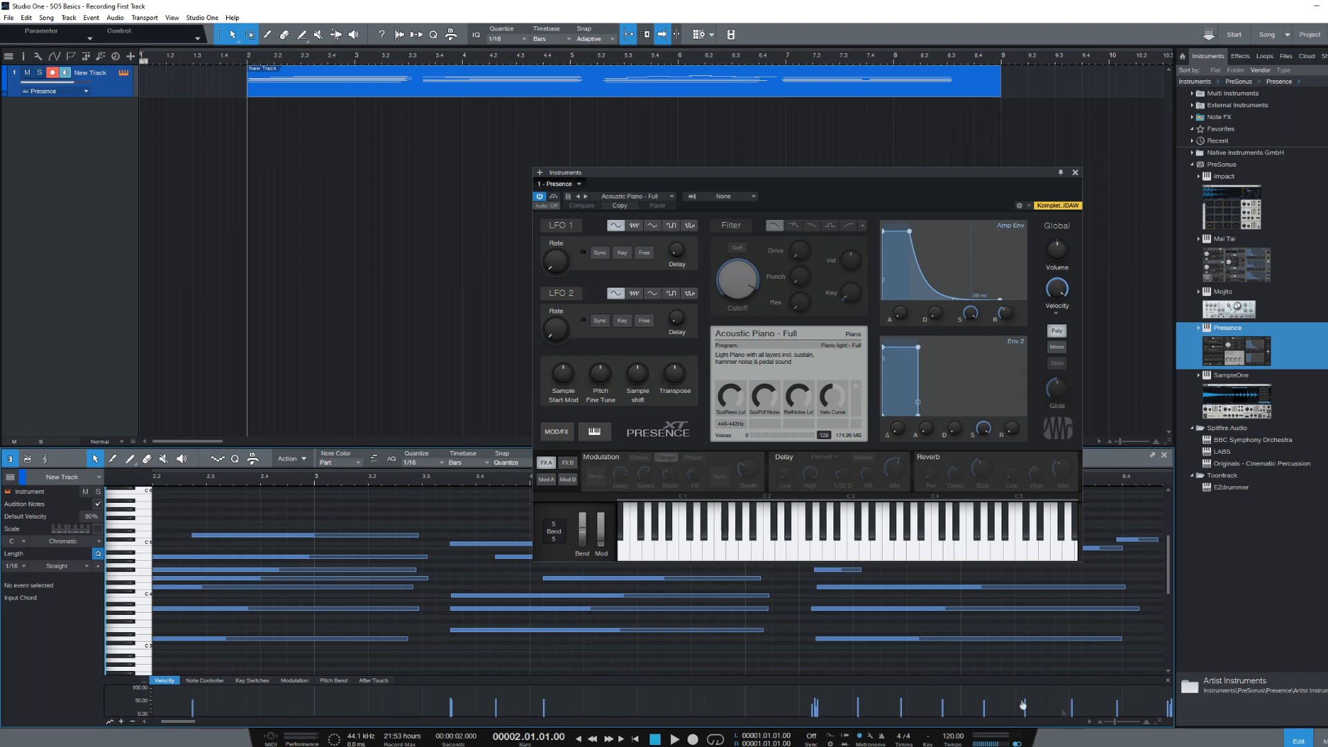
{"action": "key", "text": "F3"}
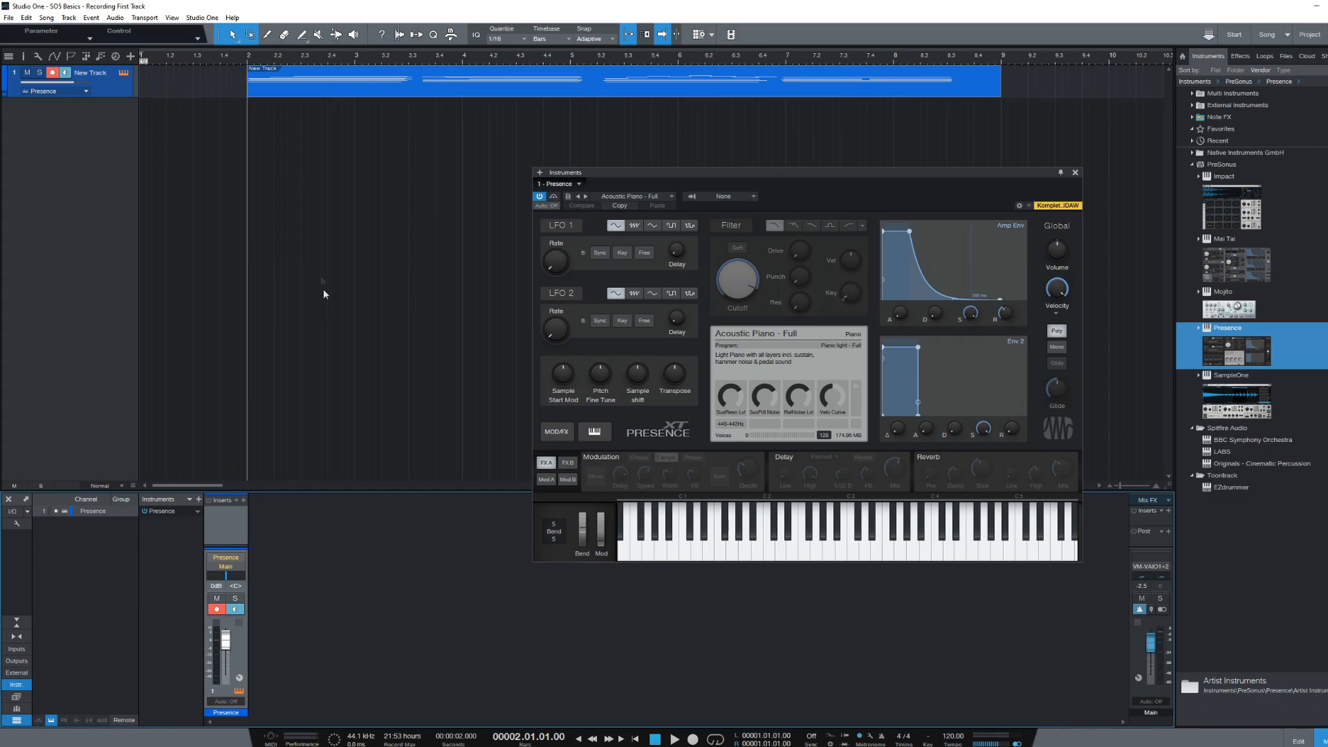
{"action": "double_click", "coordinate": [280, 90]}
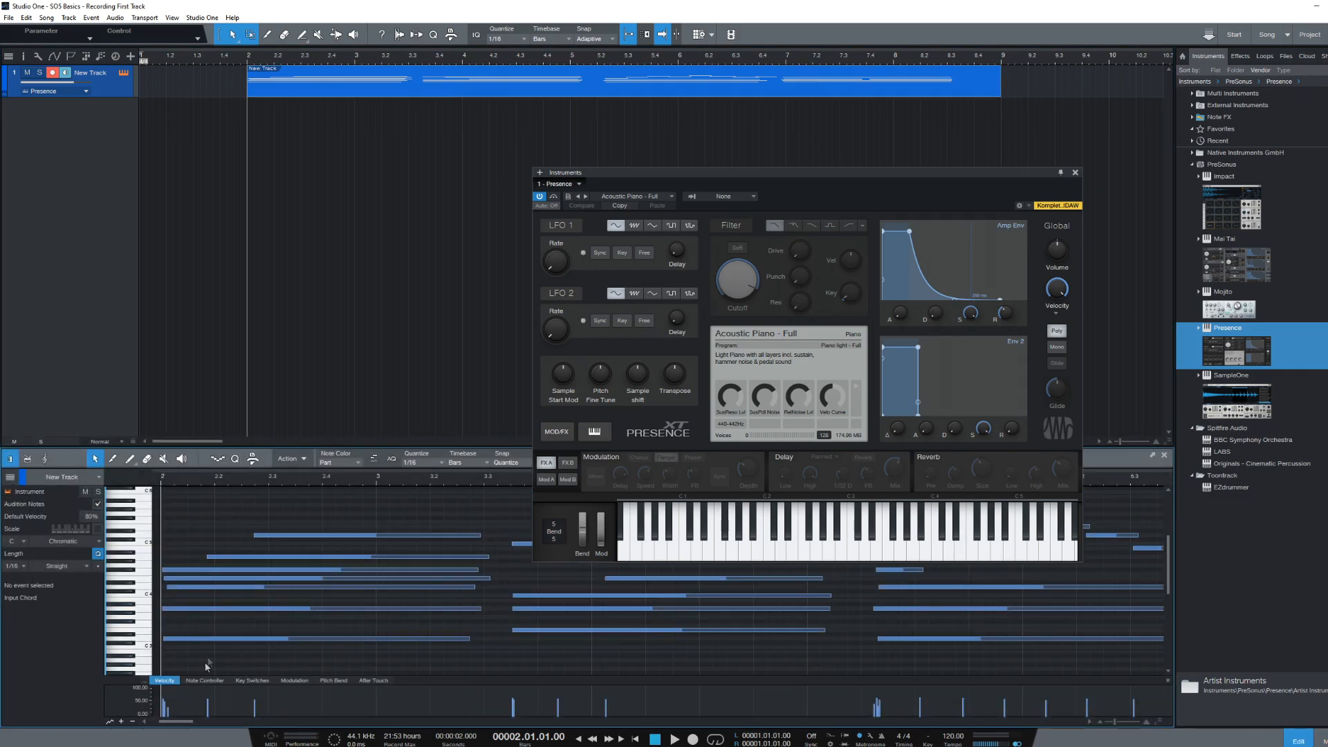
{"action": "left_click", "coordinate": [1297, 737]}
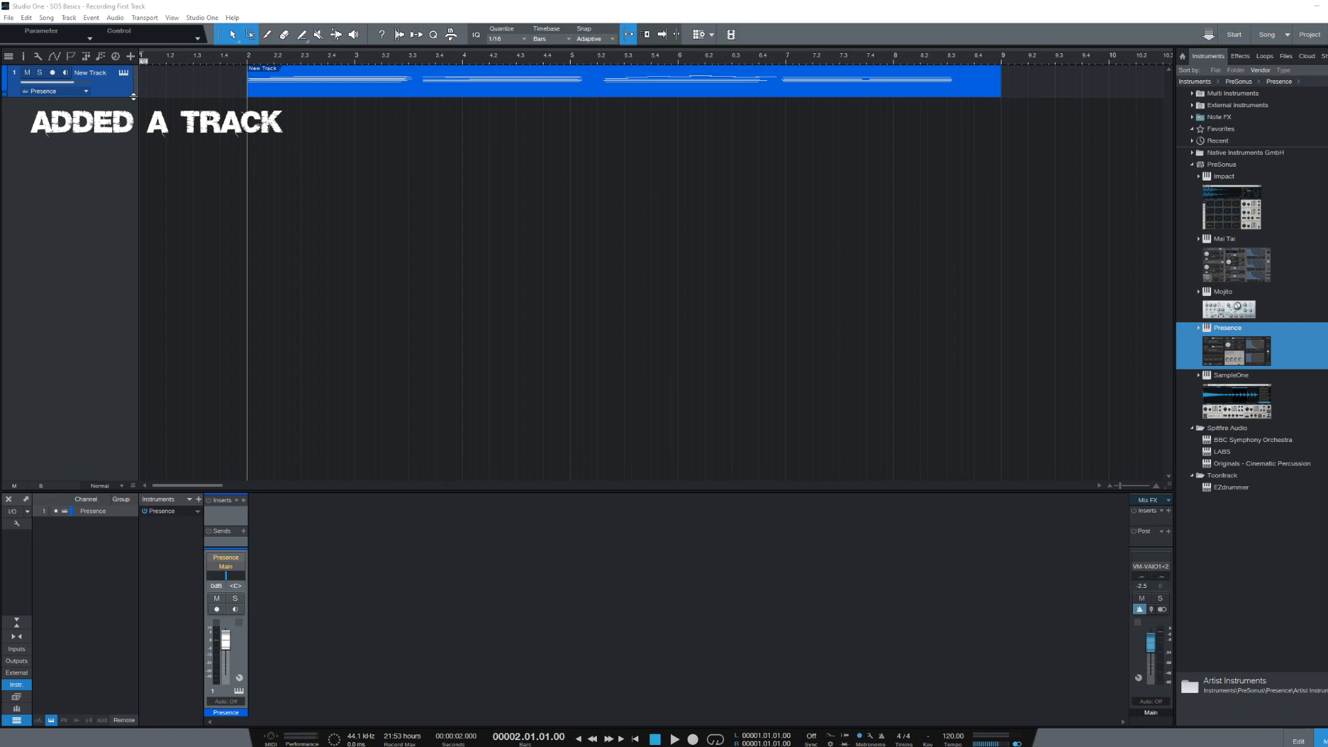
{"action": "left_click", "coordinate": [124, 74]}
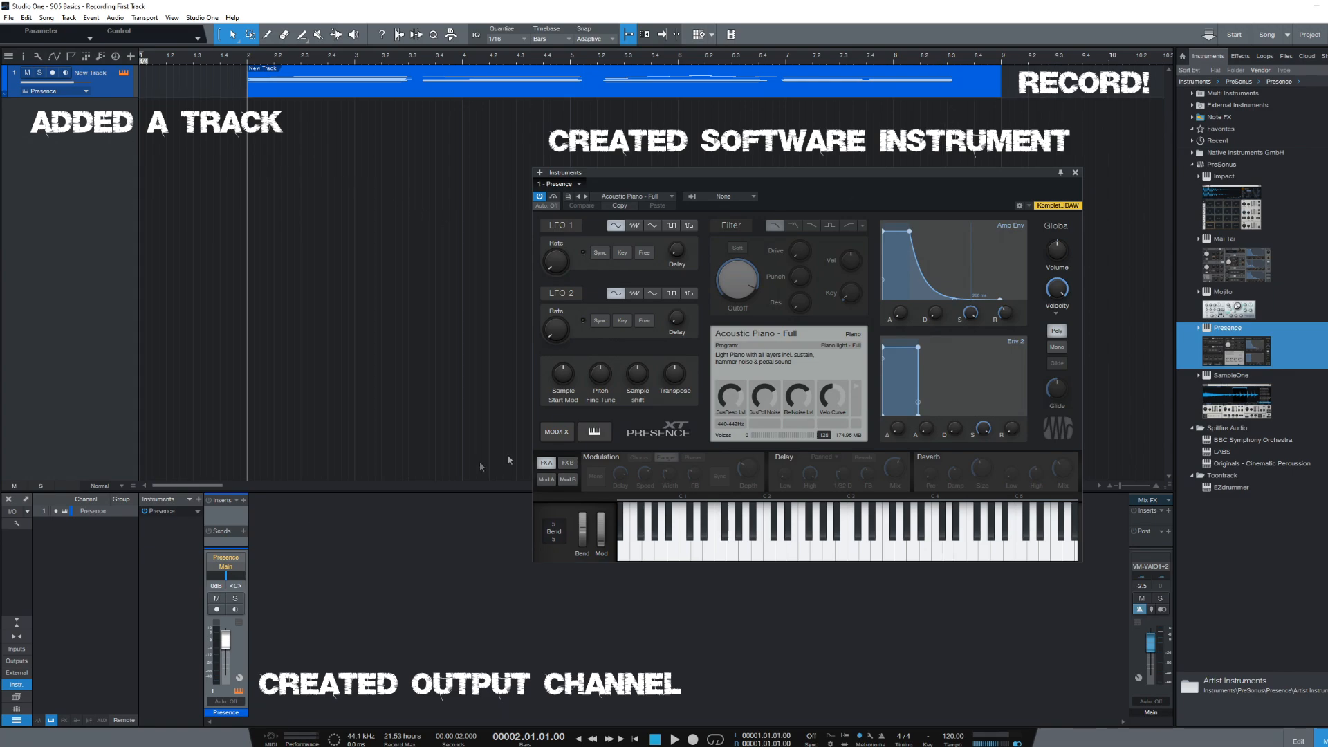
{"action": "left_click", "coordinate": [1076, 174]}
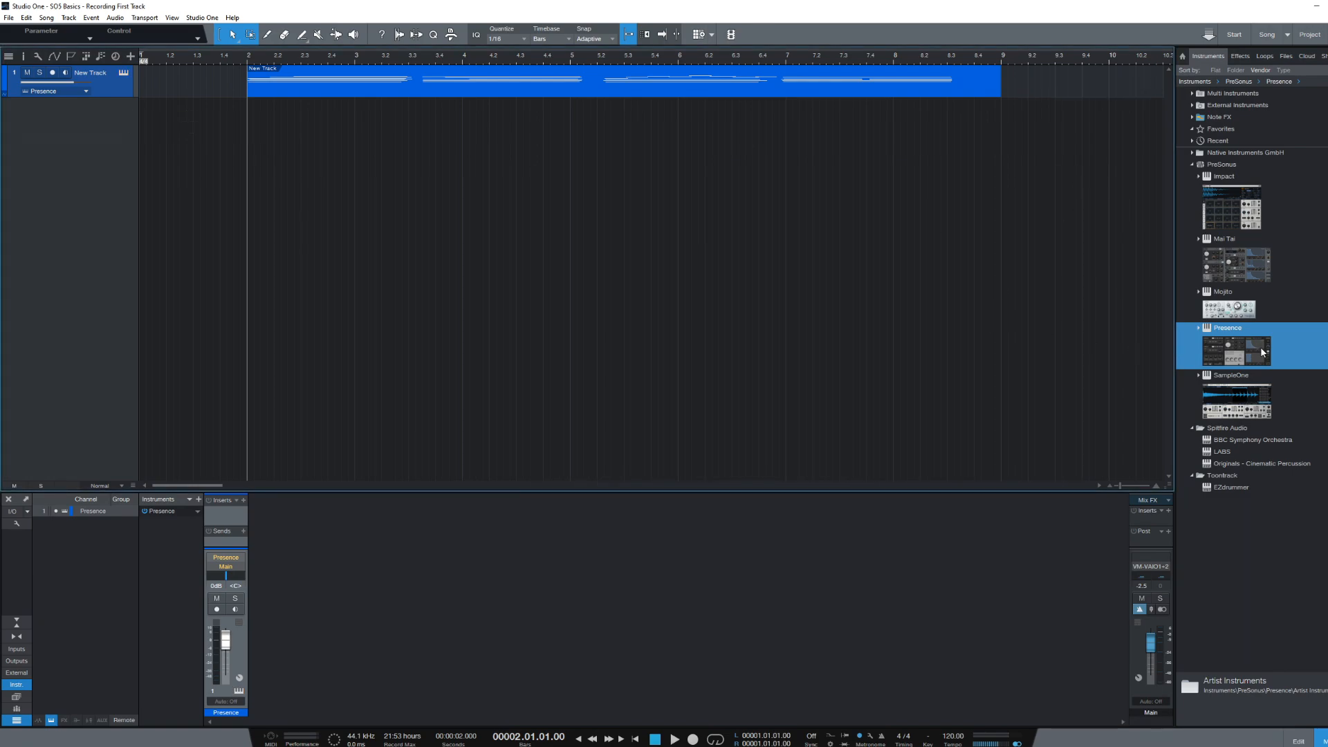
- Drag Presence in as a second instrument track and load the Strings > Violins > Violin Full preset
{"action": "left_click_drag", "start_coordinate": [1263, 352], "coordinate": [58, 164]}
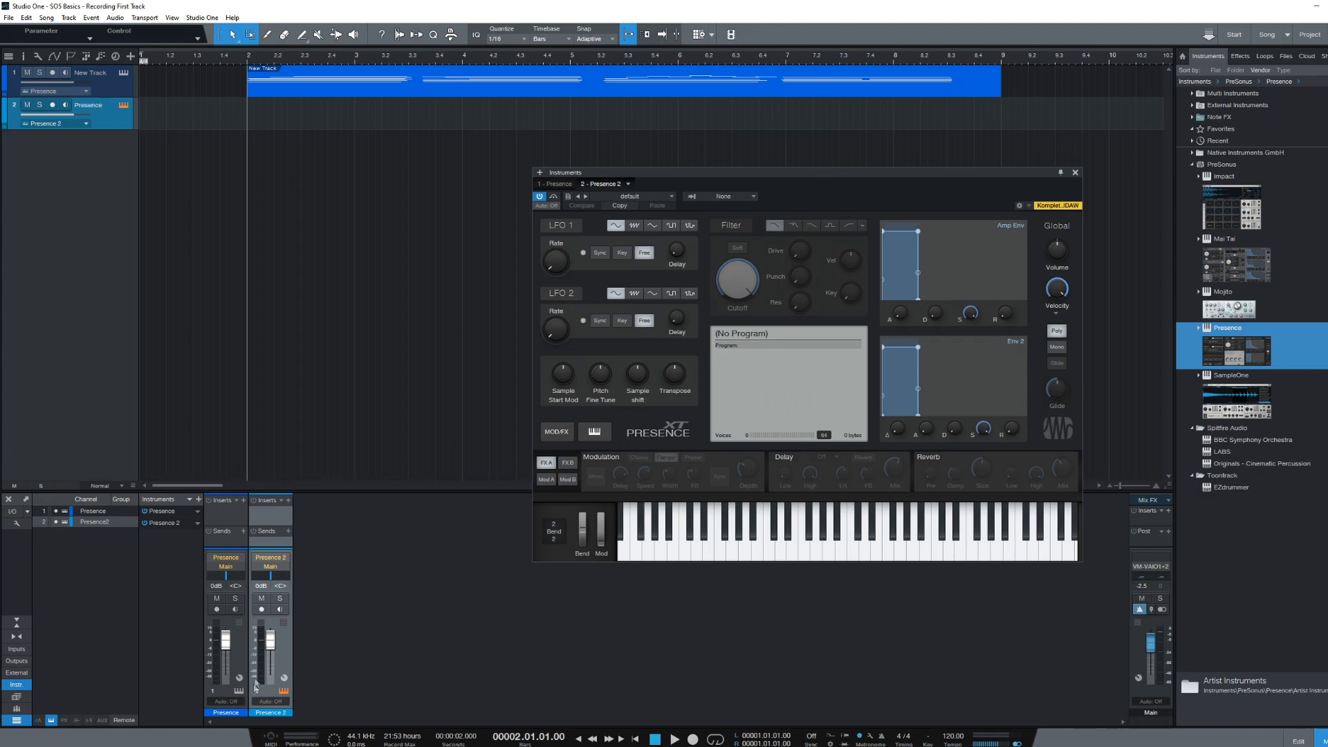
{"action": "left_click", "coordinate": [671, 196]}
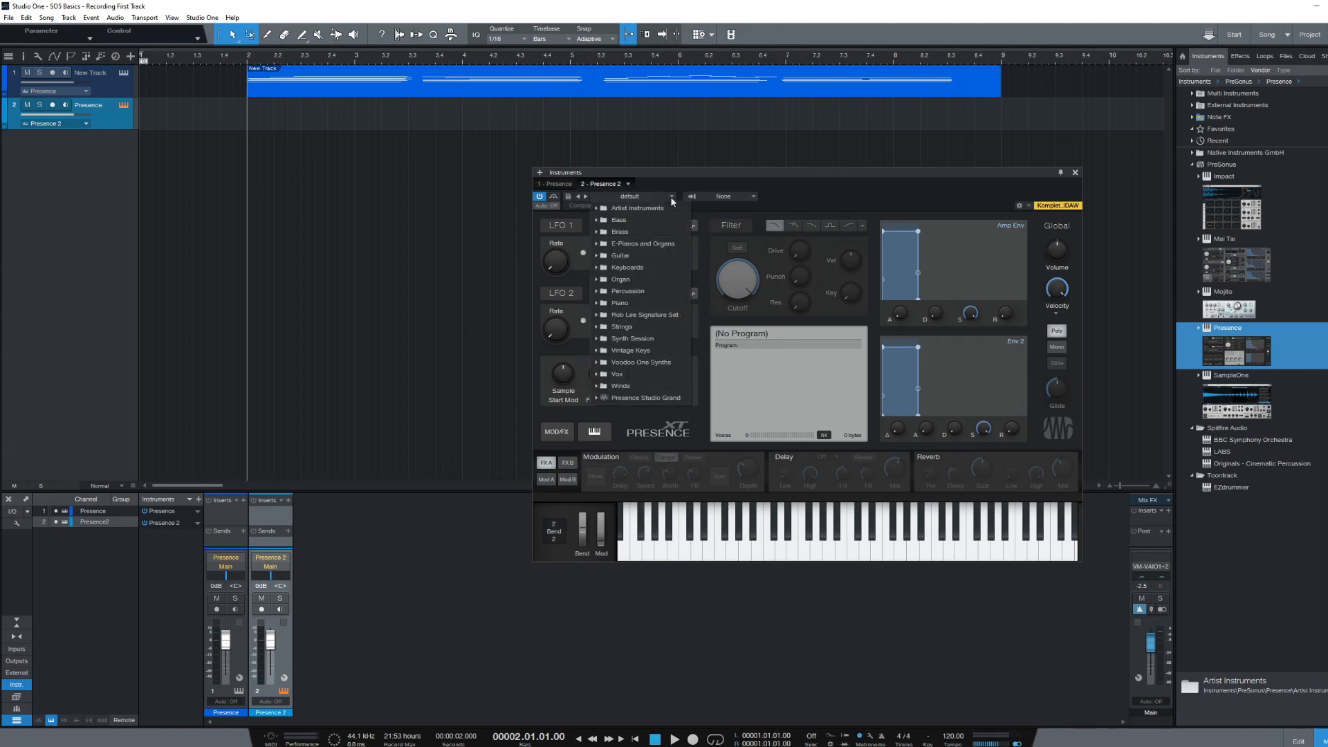
{"action": "left_click", "coordinate": [623, 327]}
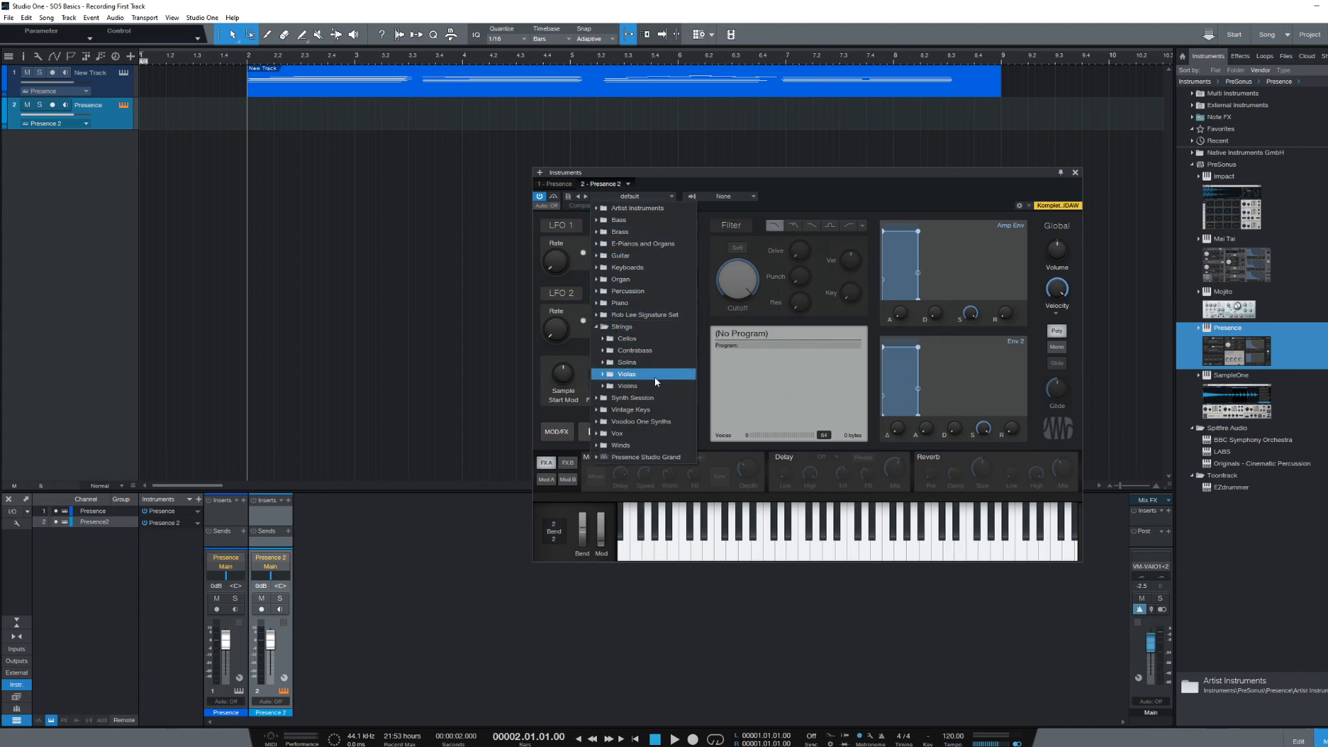
{"action": "left_click", "coordinate": [634, 389]}
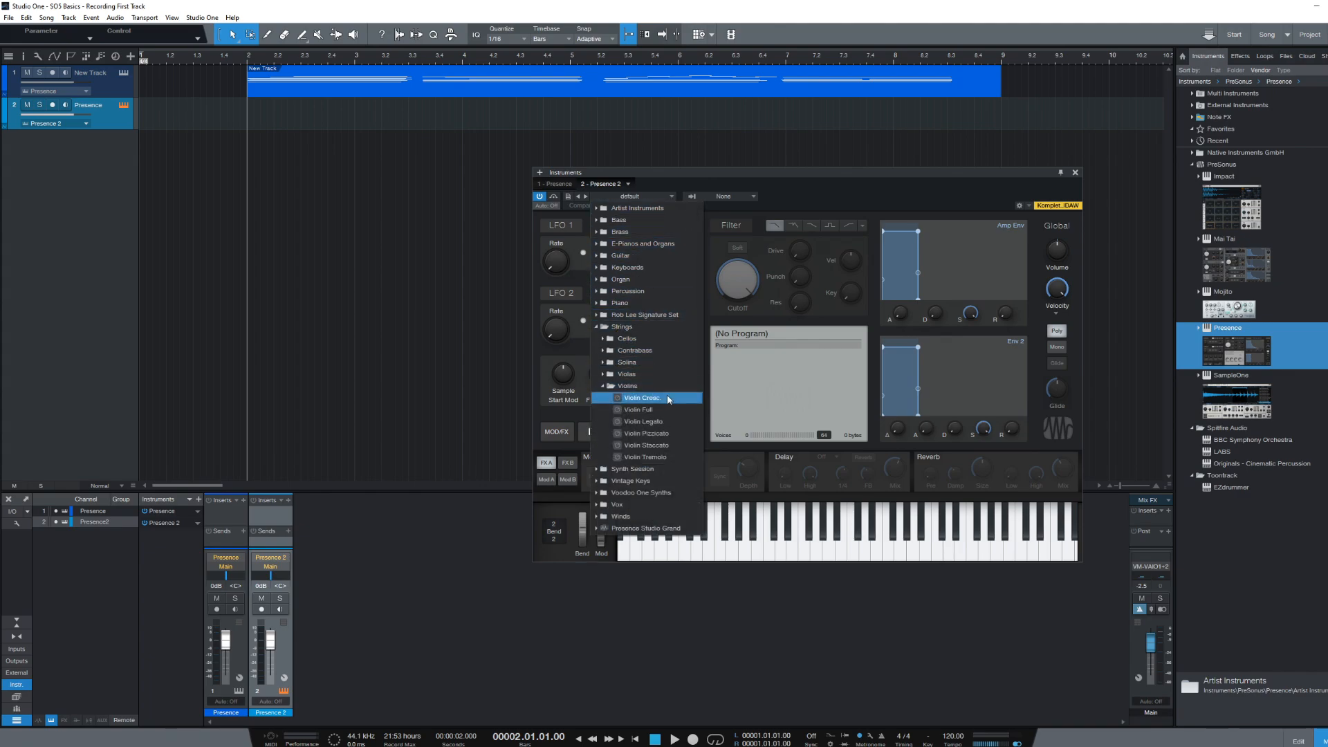
{"action": "left_click", "coordinate": [638, 410]}
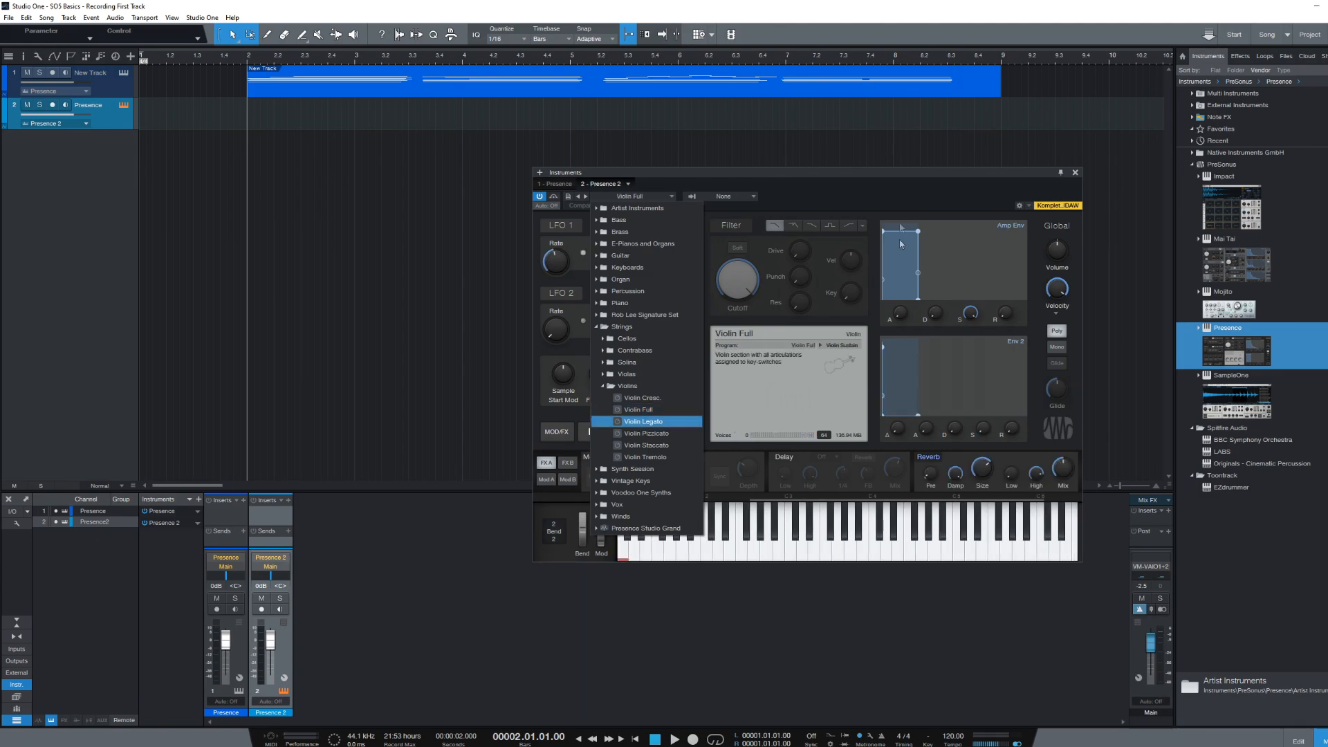
{"action": "left_click", "coordinate": [888, 200]}
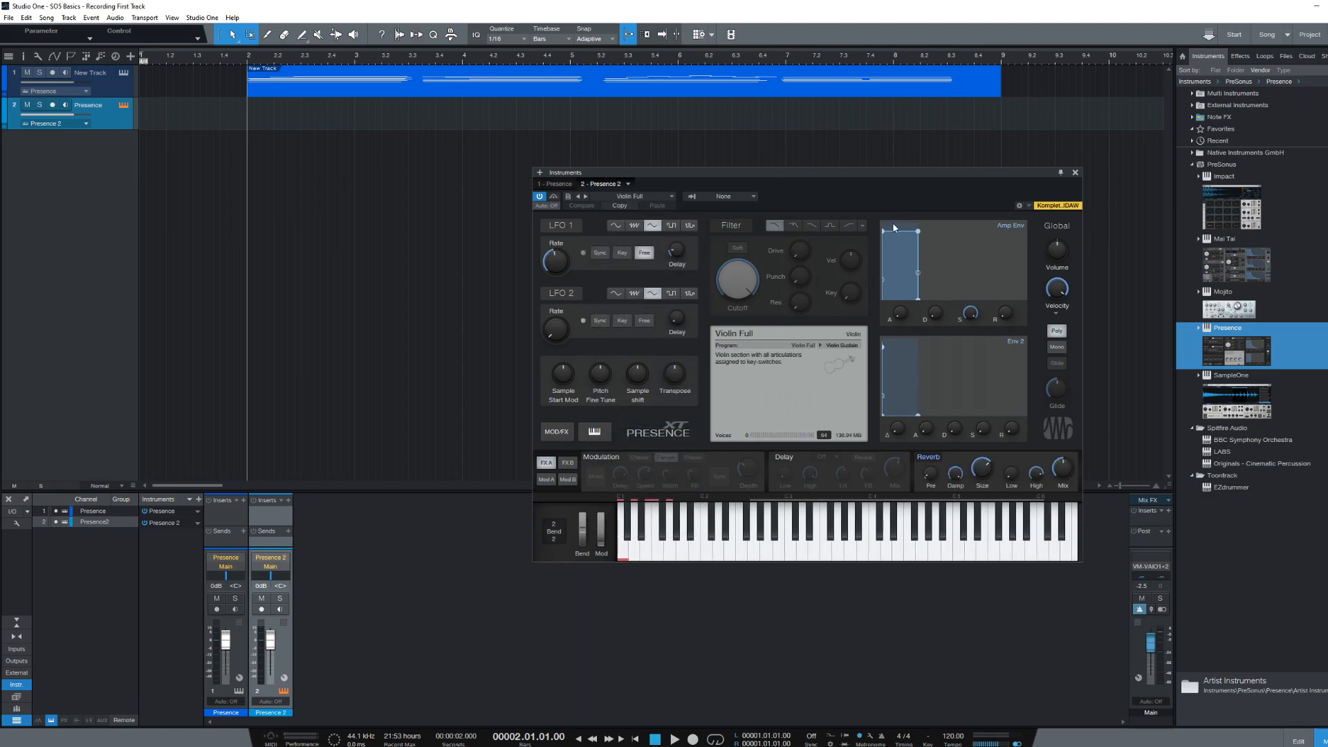
- Monitor and arm track 2, then record the violin part from bar 2 to about bar 9
{"action": "left_click", "coordinate": [66, 105]}
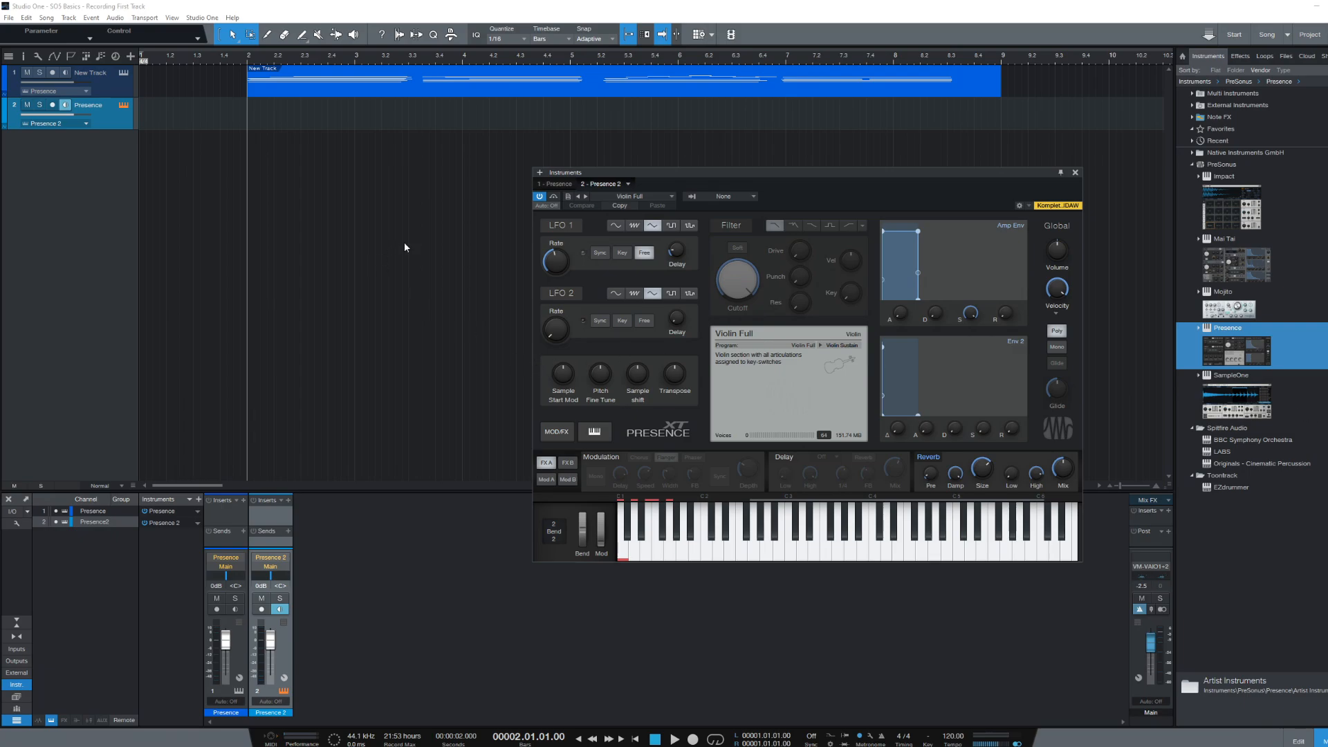
{"action": "left_click", "coordinate": [52, 106]}
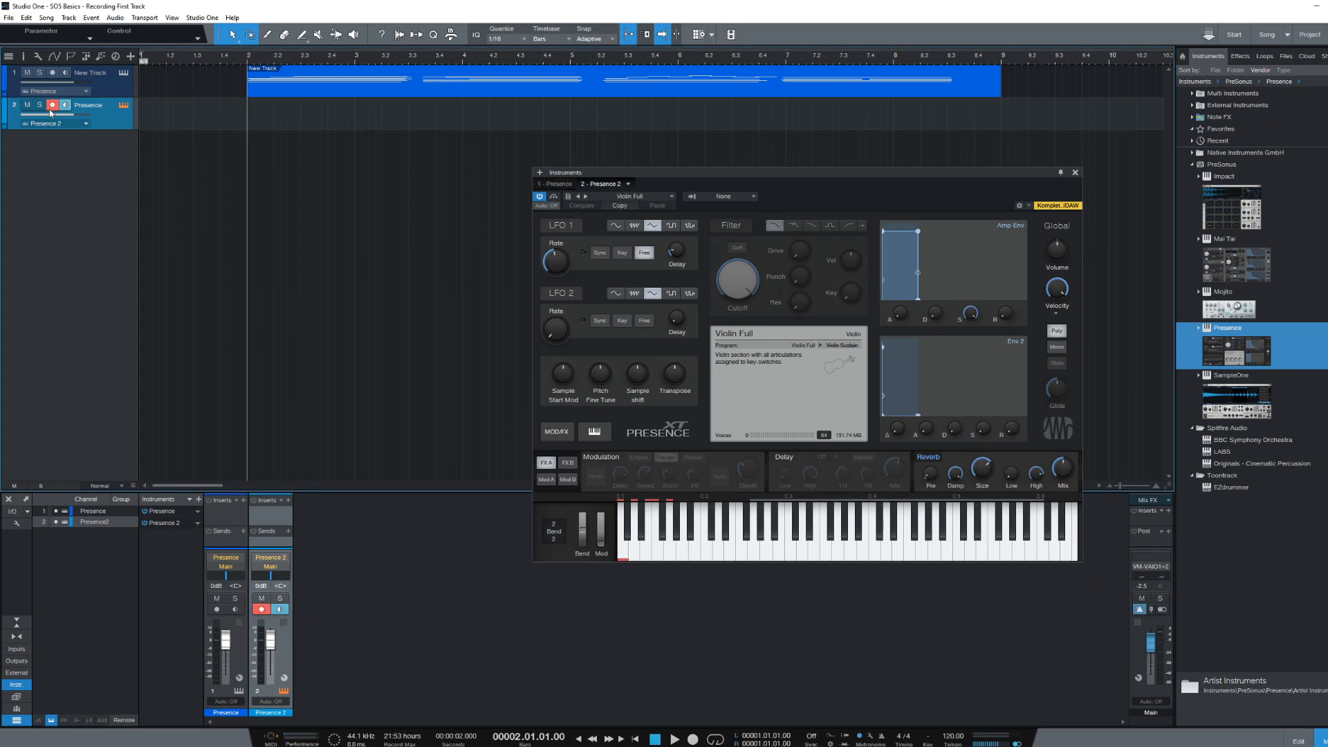
{"action": "left_click", "coordinate": [692, 738]}
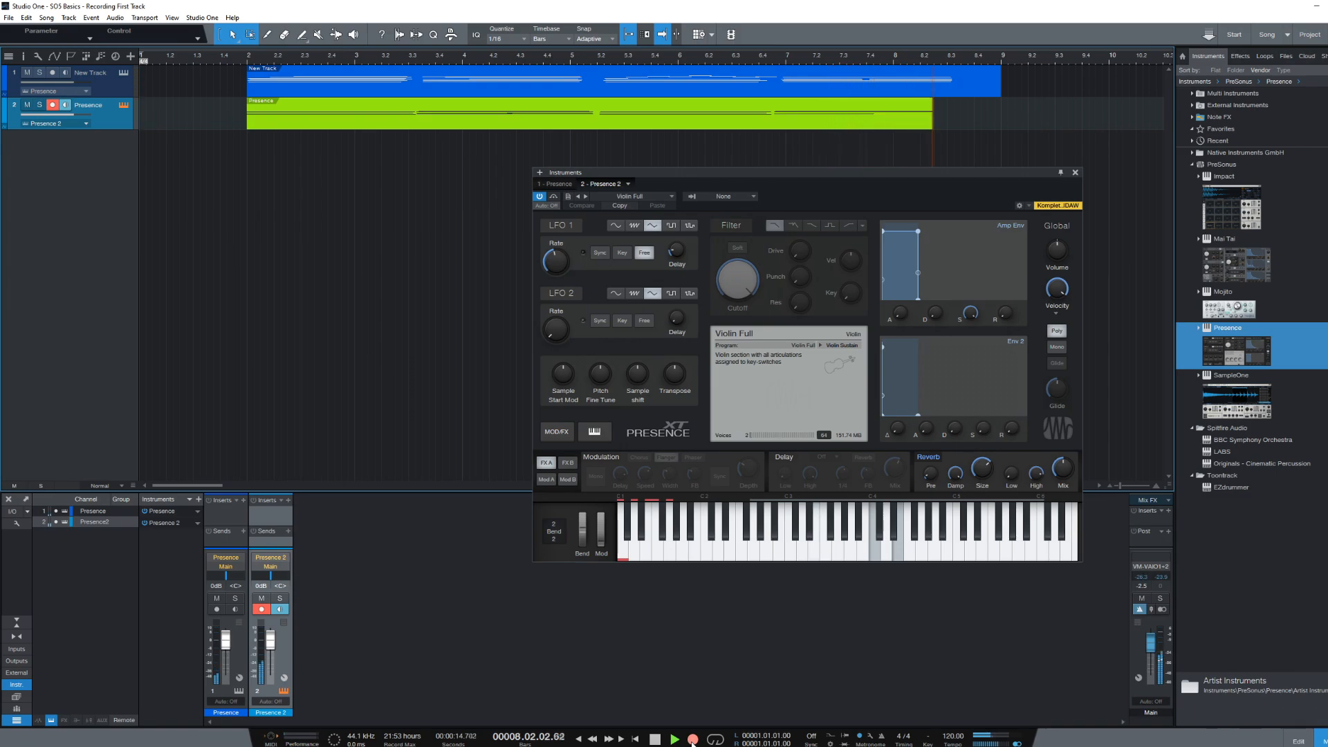
{"action": "key", "text": "space"}
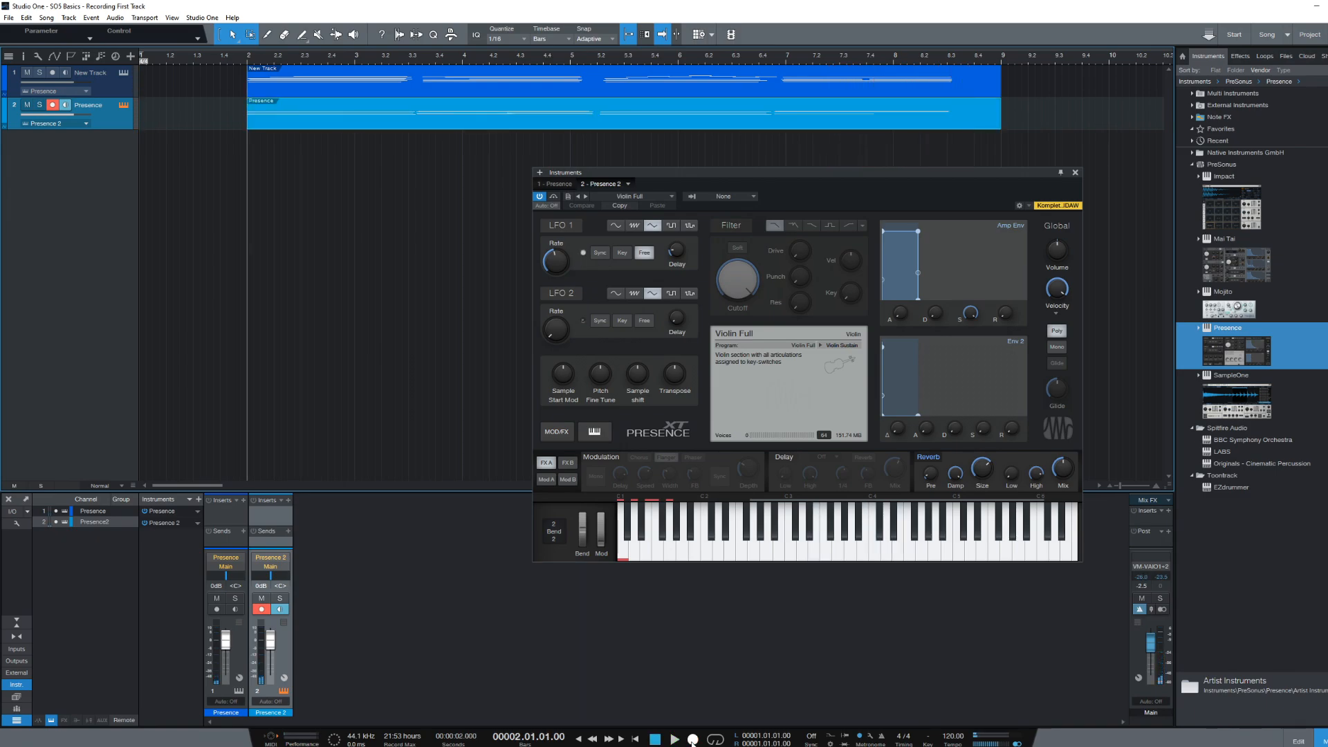
- Open the violin notes with F2, play and stop the parts, then stop the Aesthis Theme song's playback
{"action": "key", "text": "F2"}
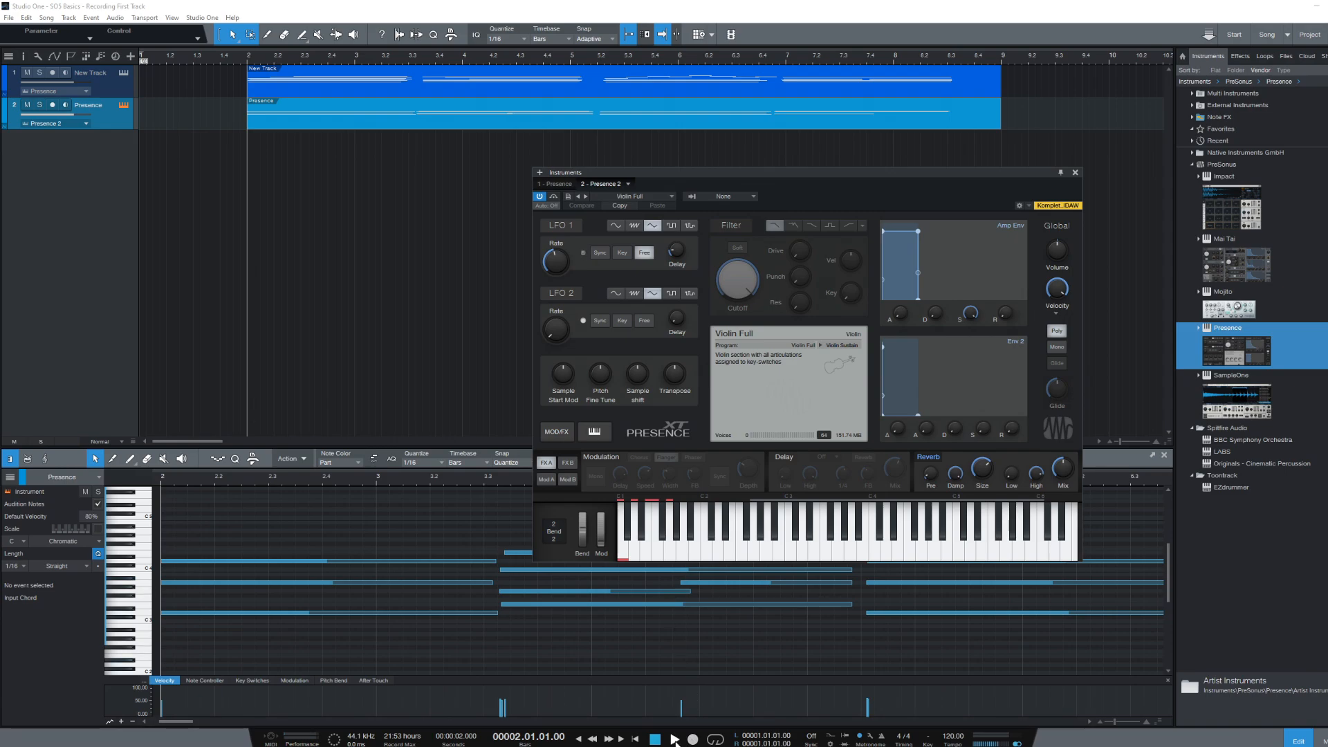
{"action": "left_click", "coordinate": [675, 739]}
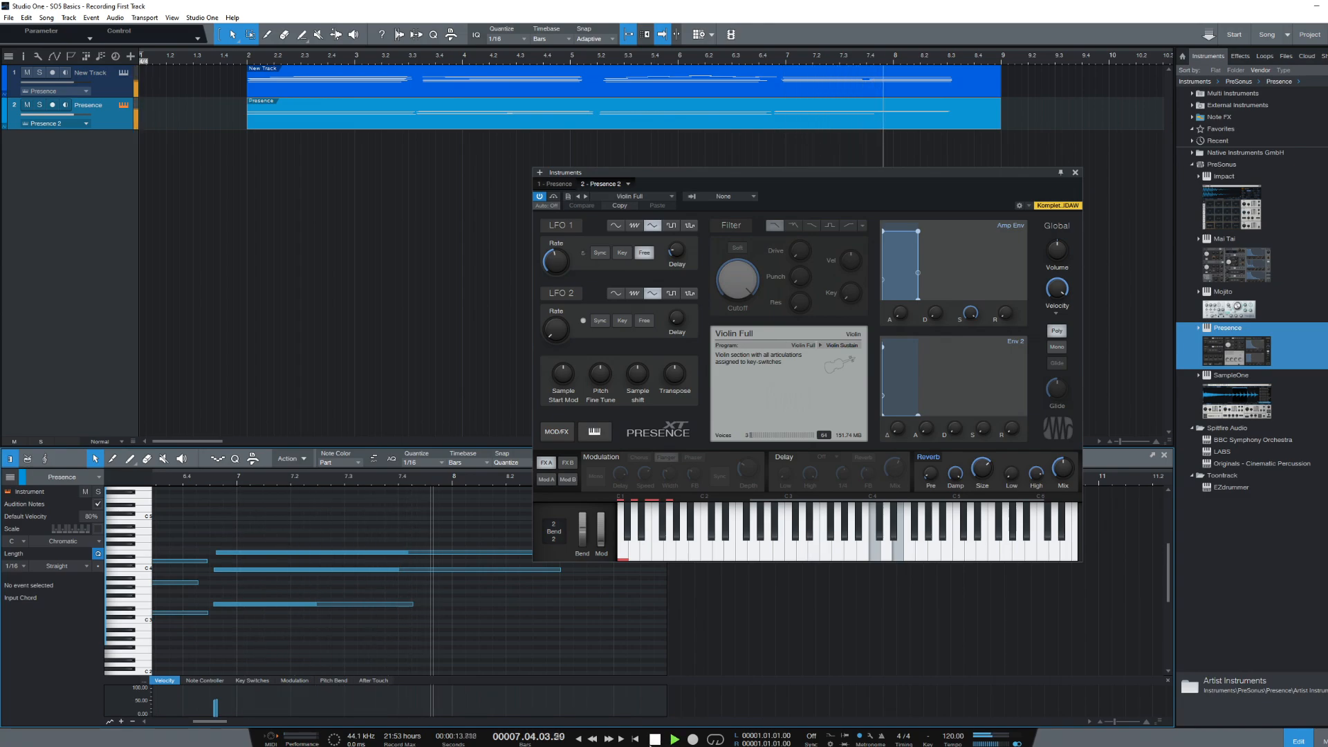
{"action": "left_click", "coordinate": [655, 740]}
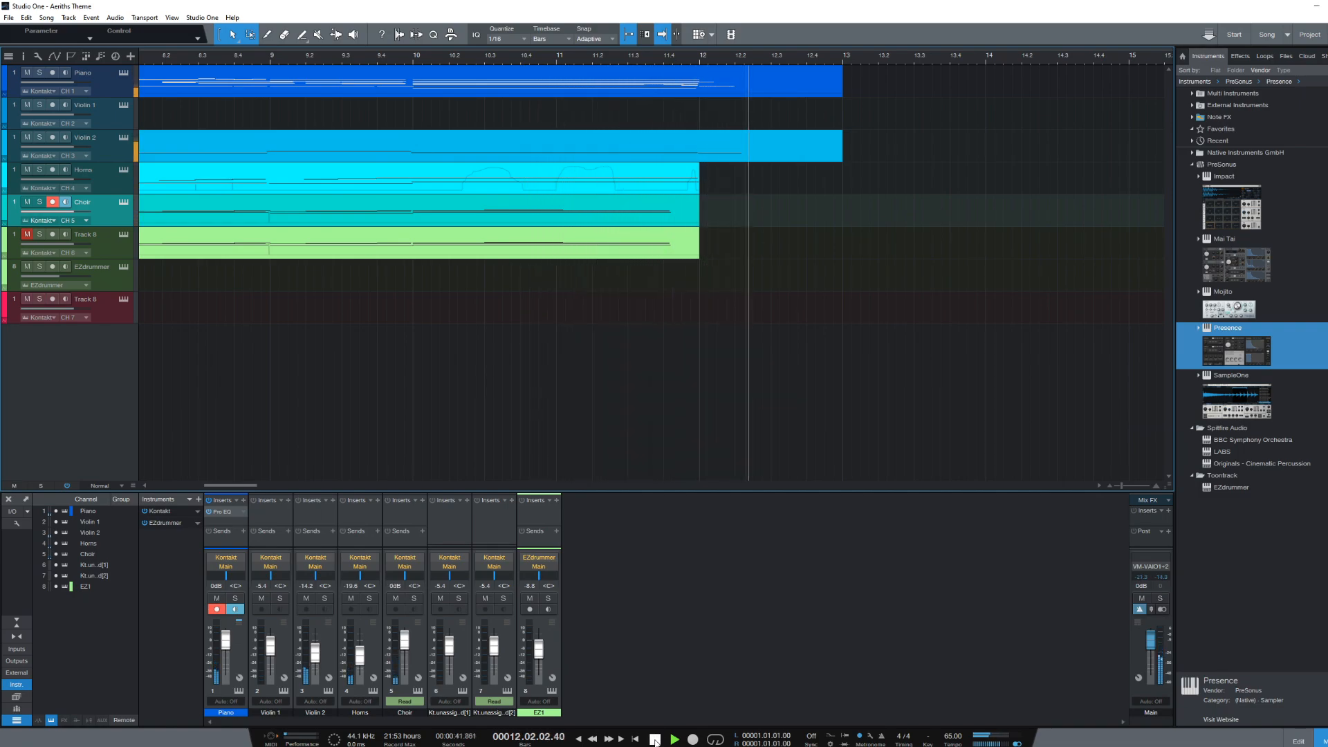
{"action": "left_click", "coordinate": [656, 741]}
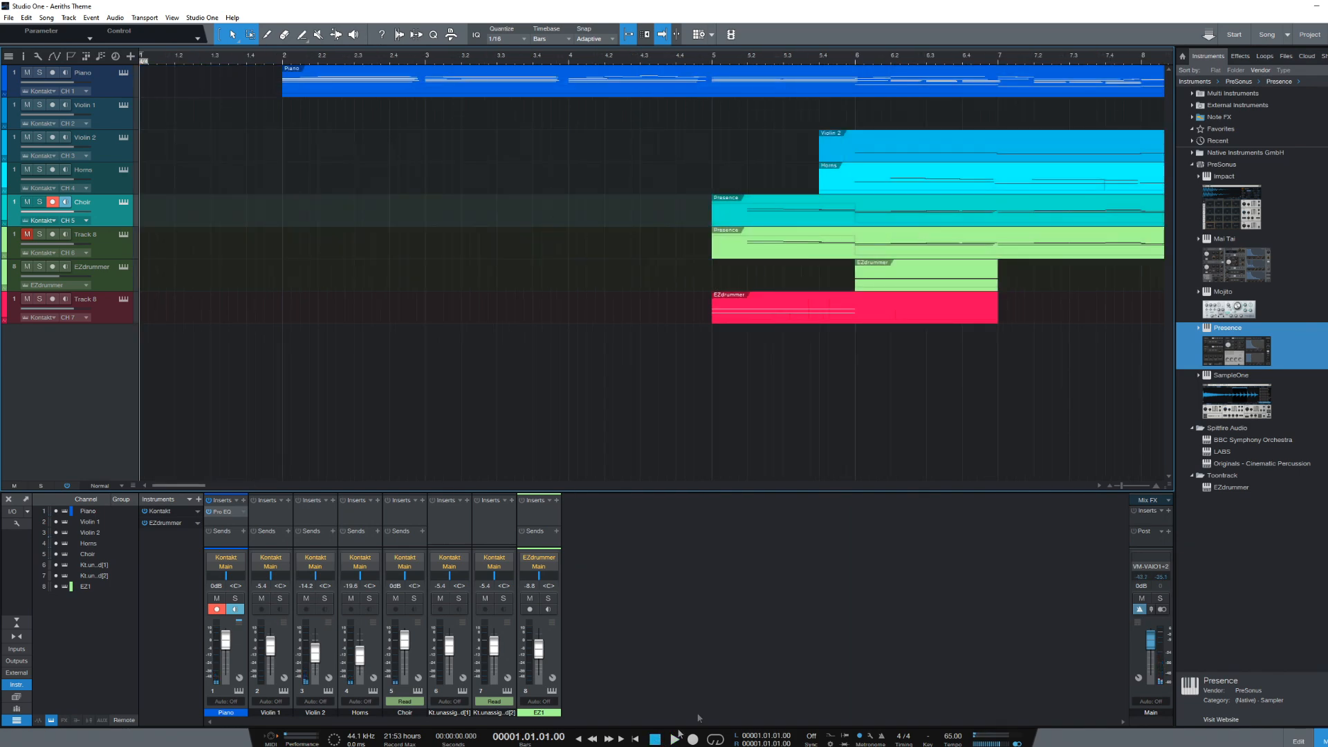